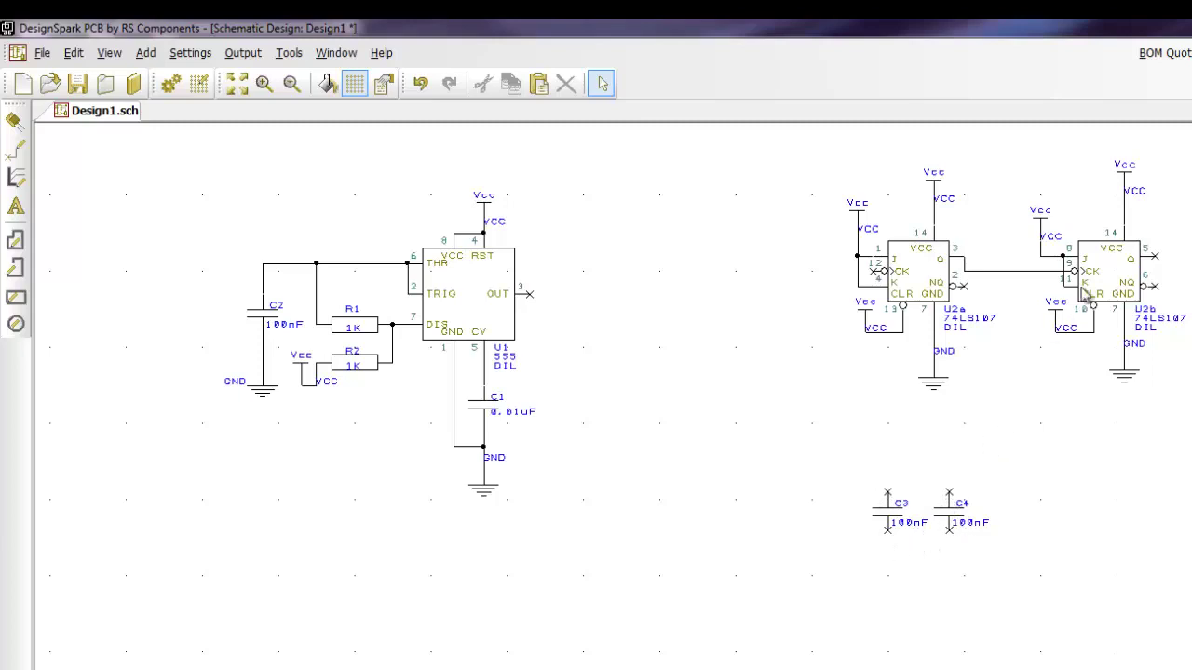
- Place a Vcc power symbol above capacitor C3
{"action": "key", "text": "ctrl+v"}
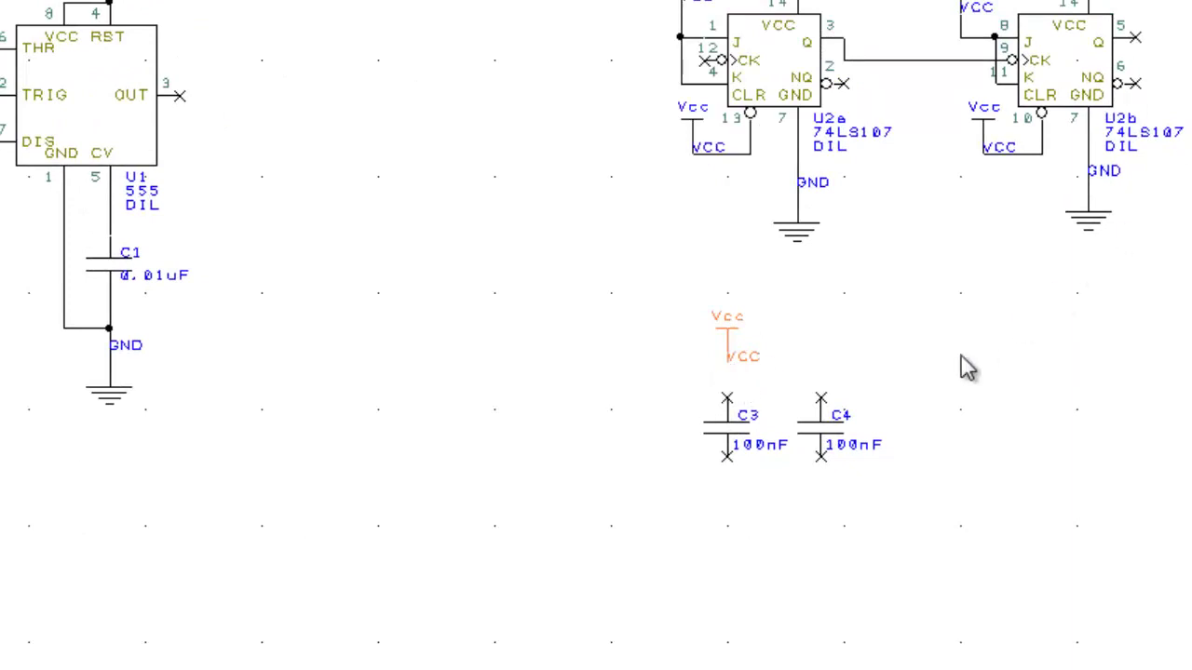
{"action": "left_click", "coordinate": [736, 524]}
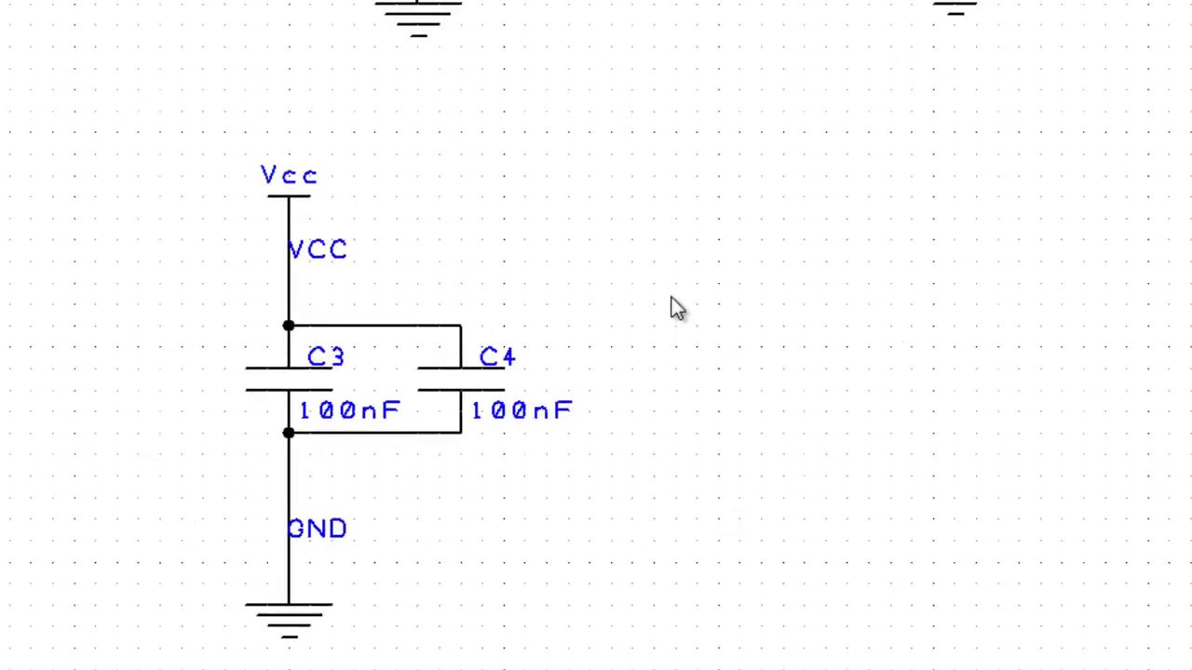
{"action": "scroll", "coordinate": [680, 332], "scroll_direction": "down", "scroll_amount": 1}
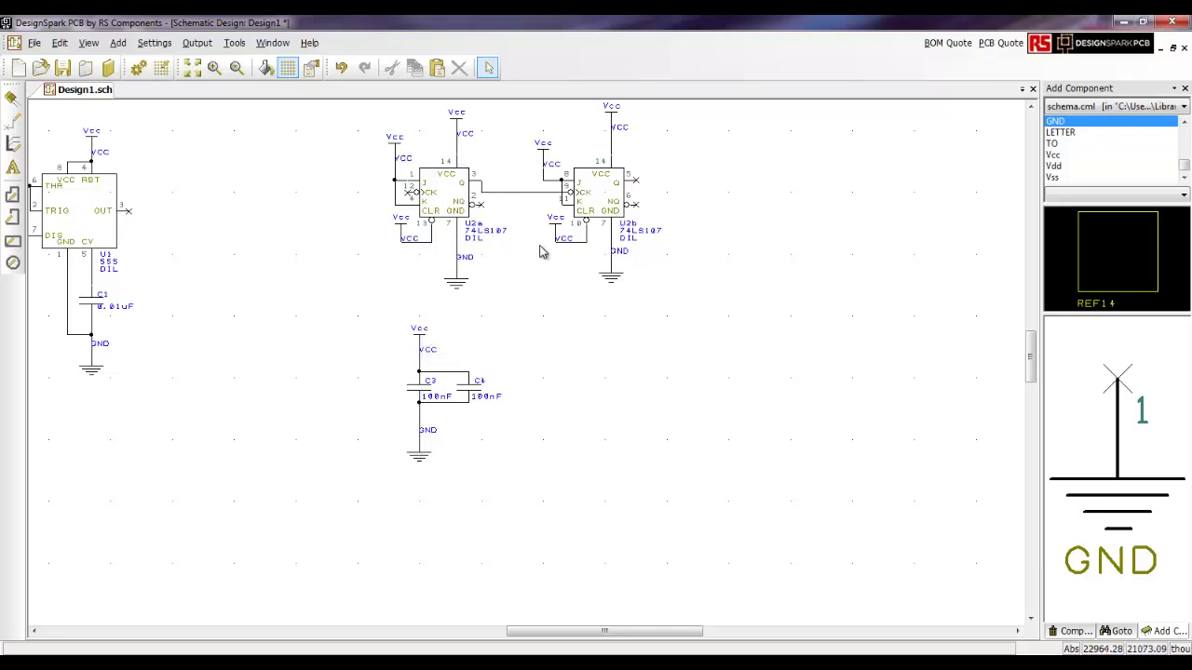
- Show the whole schematic and start the Translate To PCB wizard
{"action": "left_click", "coordinate": [192, 68]}
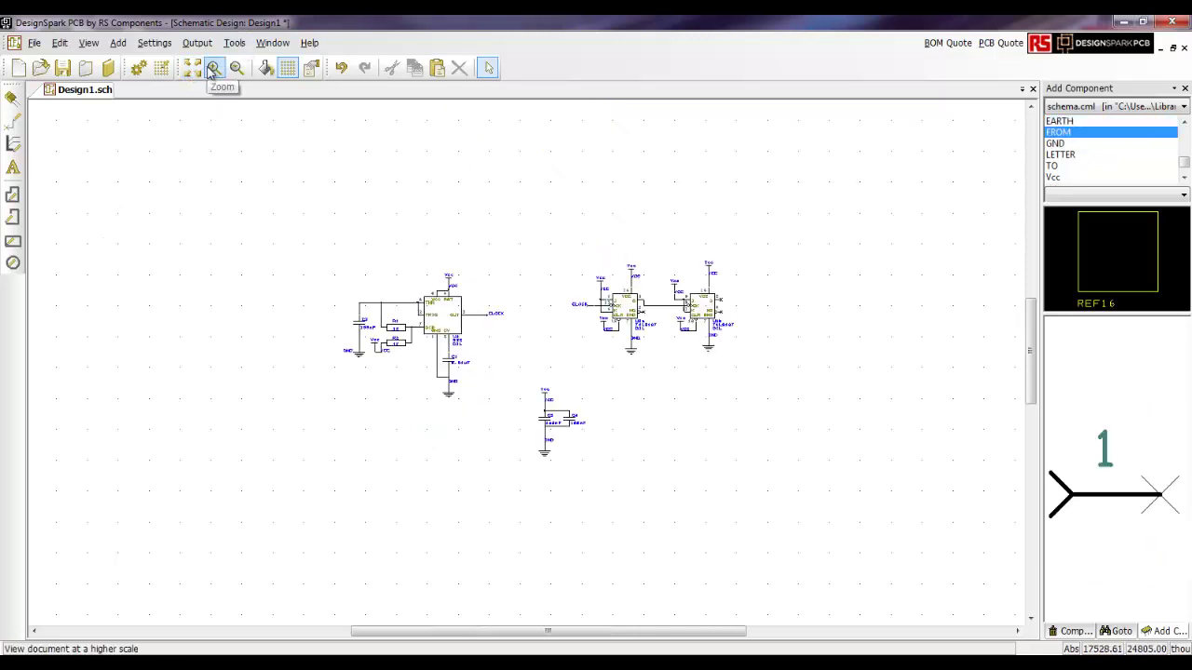
{"action": "left_click", "coordinate": [245, 47]}
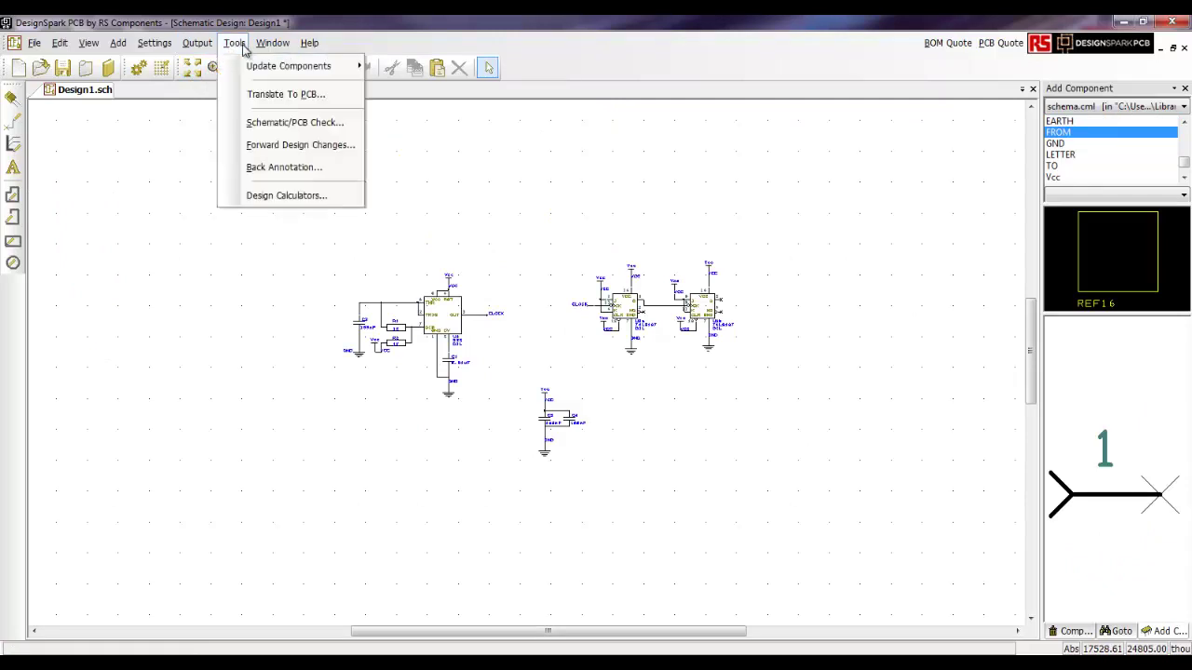
{"action": "left_click", "coordinate": [279, 94]}
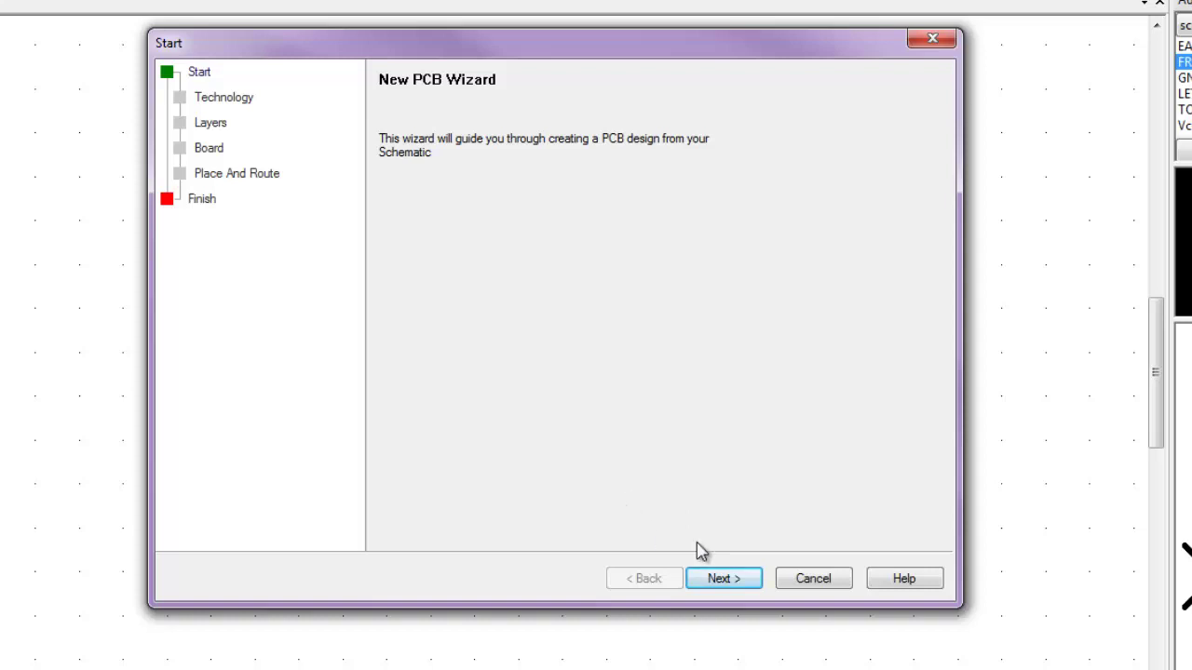
{"action": "left_click", "coordinate": [723, 579]}
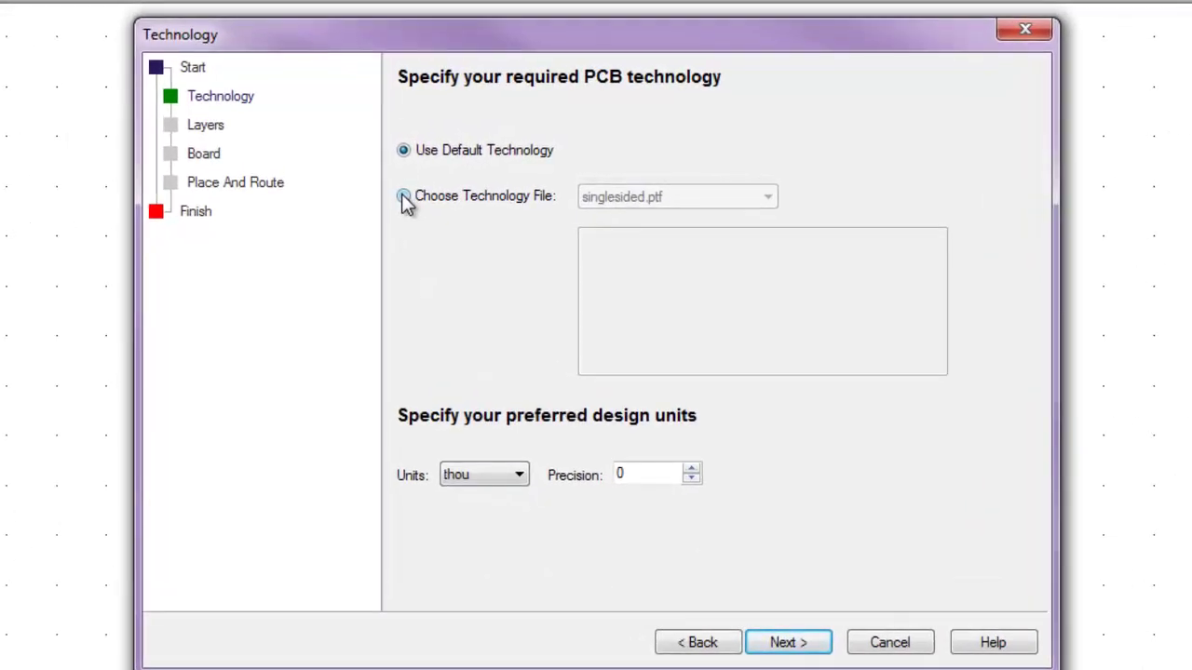
- Keep the default technology and set the design units to mil
{"action": "left_click", "coordinate": [403, 198]}
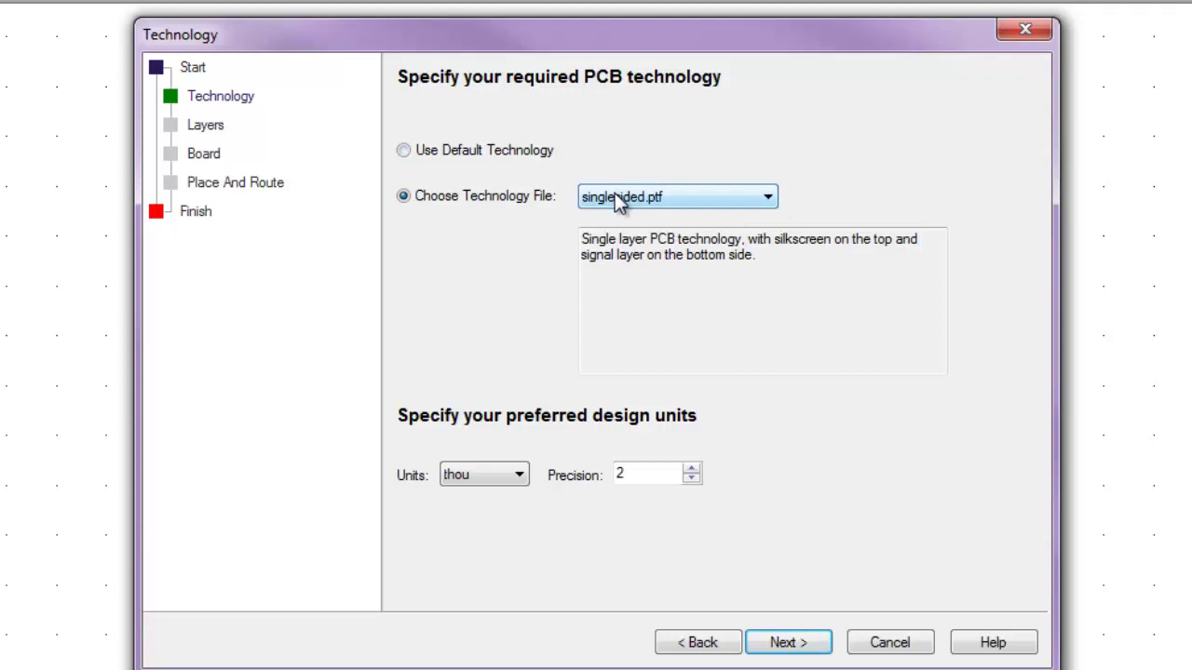
{"action": "left_click", "coordinate": [404, 152]}
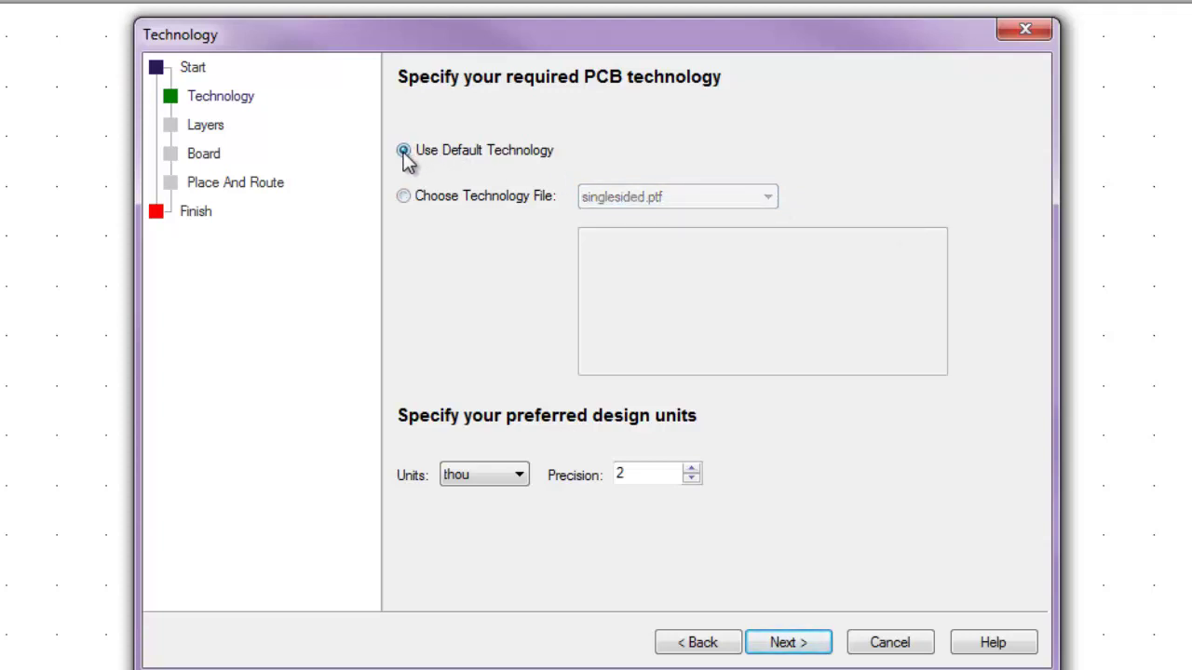
{"action": "left_click", "coordinate": [516, 480]}
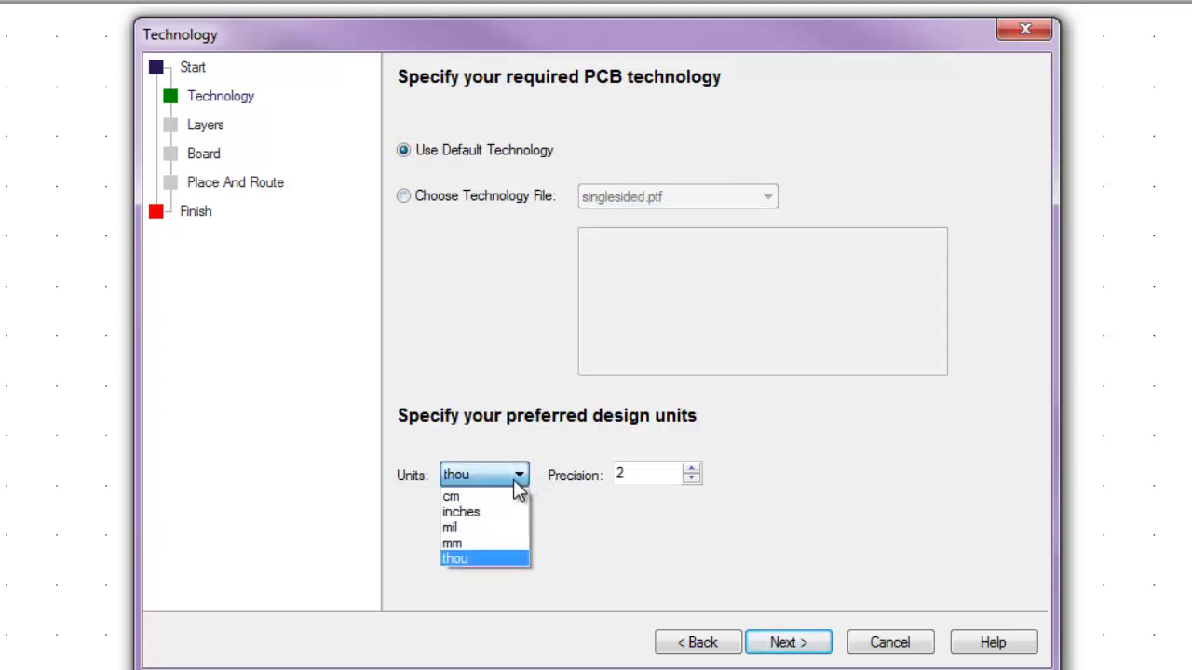
{"action": "left_click", "coordinate": [480, 528]}
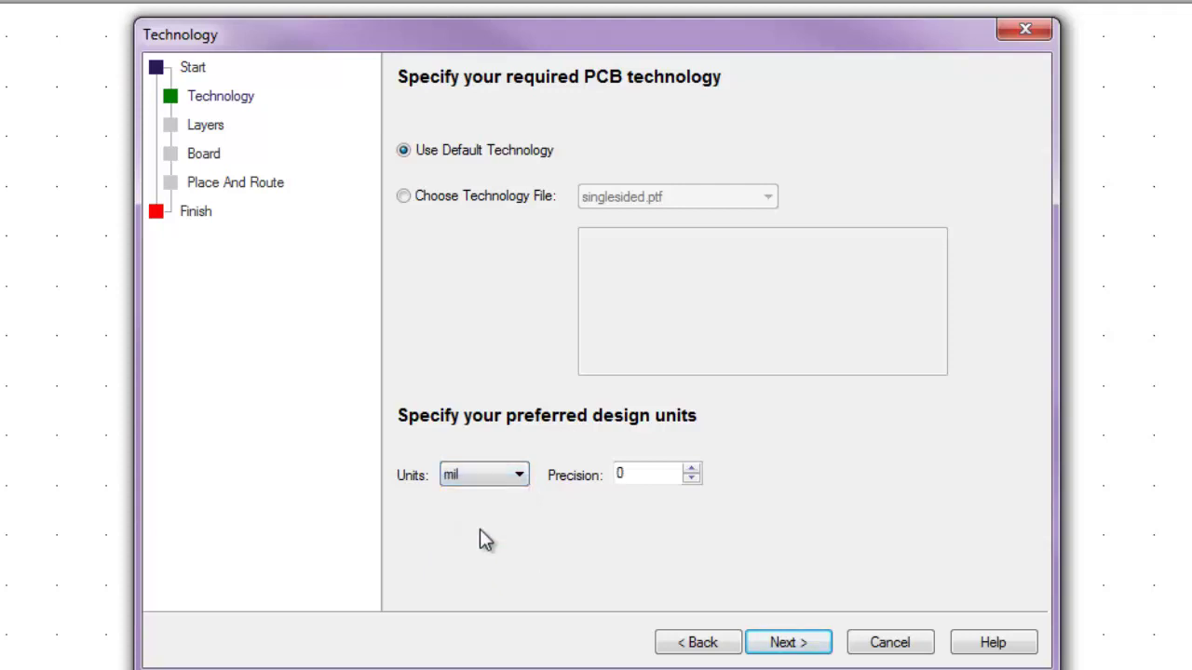
{"action": "left_click", "coordinate": [778, 642]}
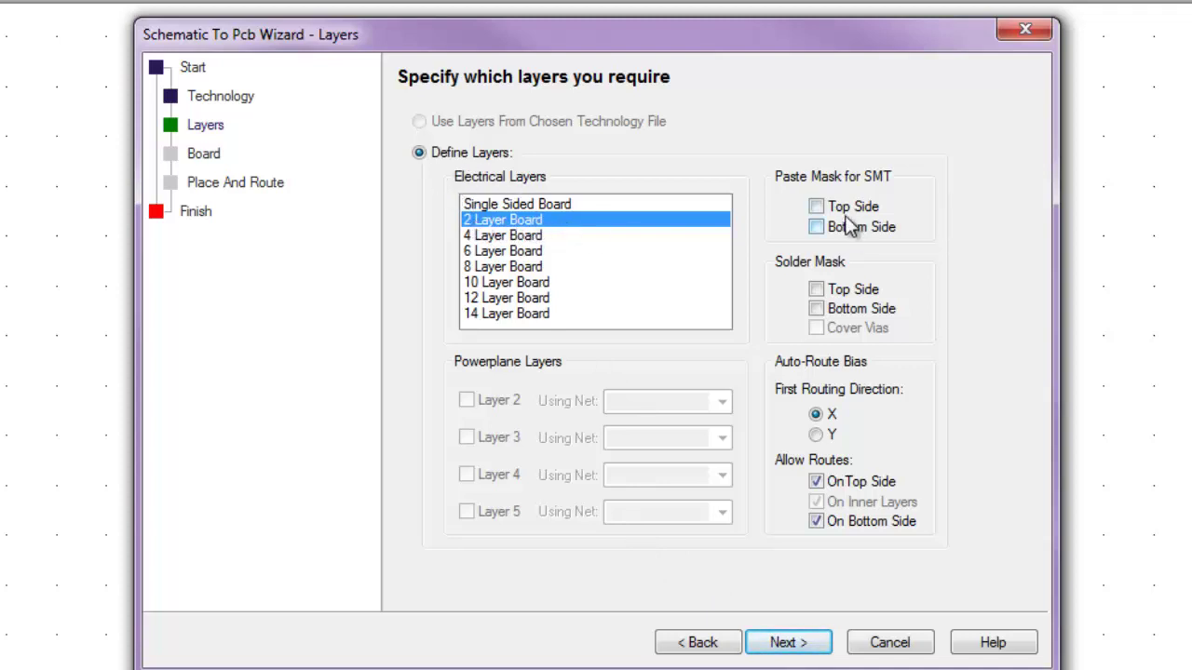
- Add top and bottom solder mask, accept the 1969 mil square board, and generate the PCB
{"action": "left_click", "coordinate": [816, 291]}
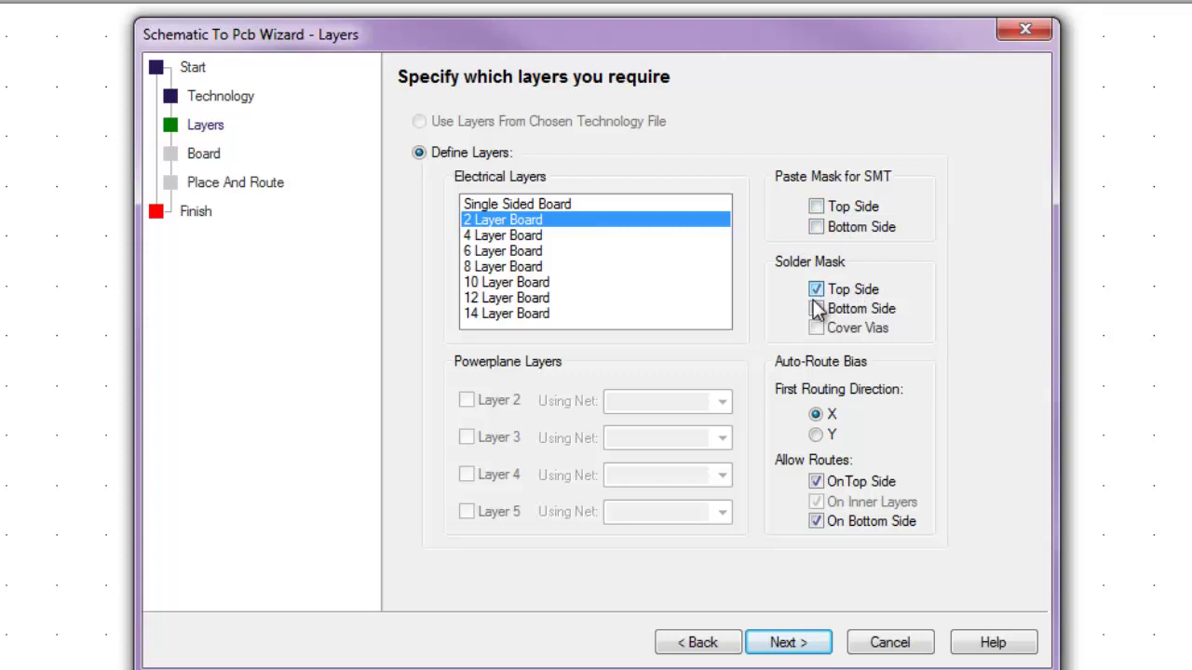
{"action": "left_click", "coordinate": [816, 309]}
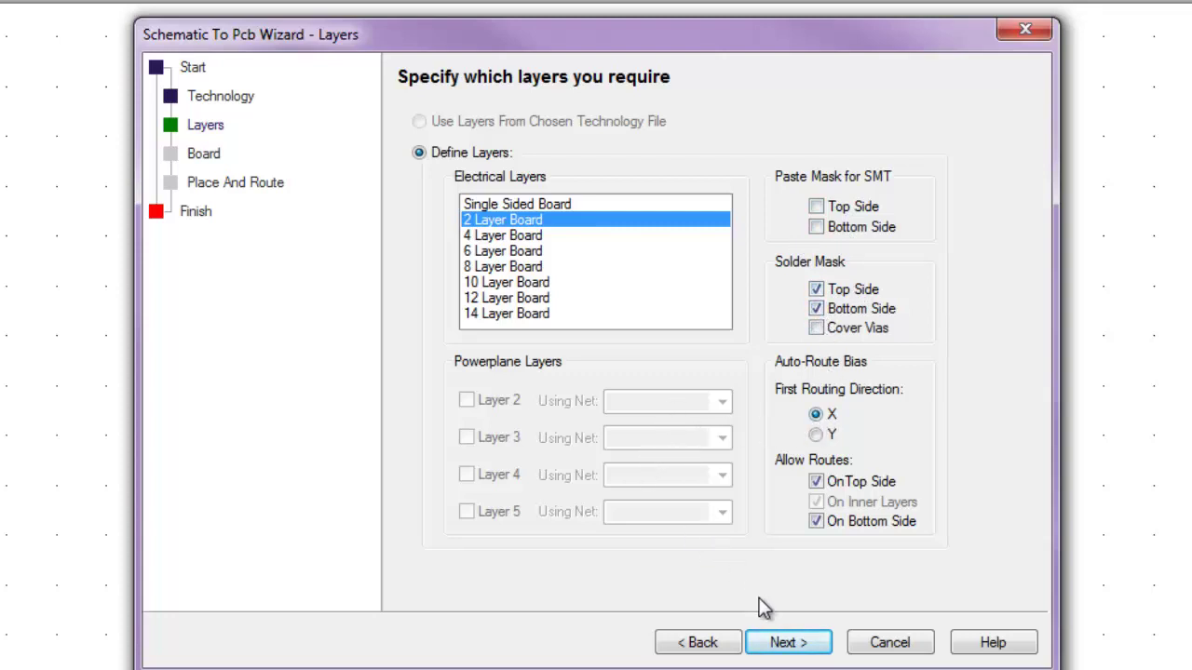
{"action": "left_click", "coordinate": [784, 643]}
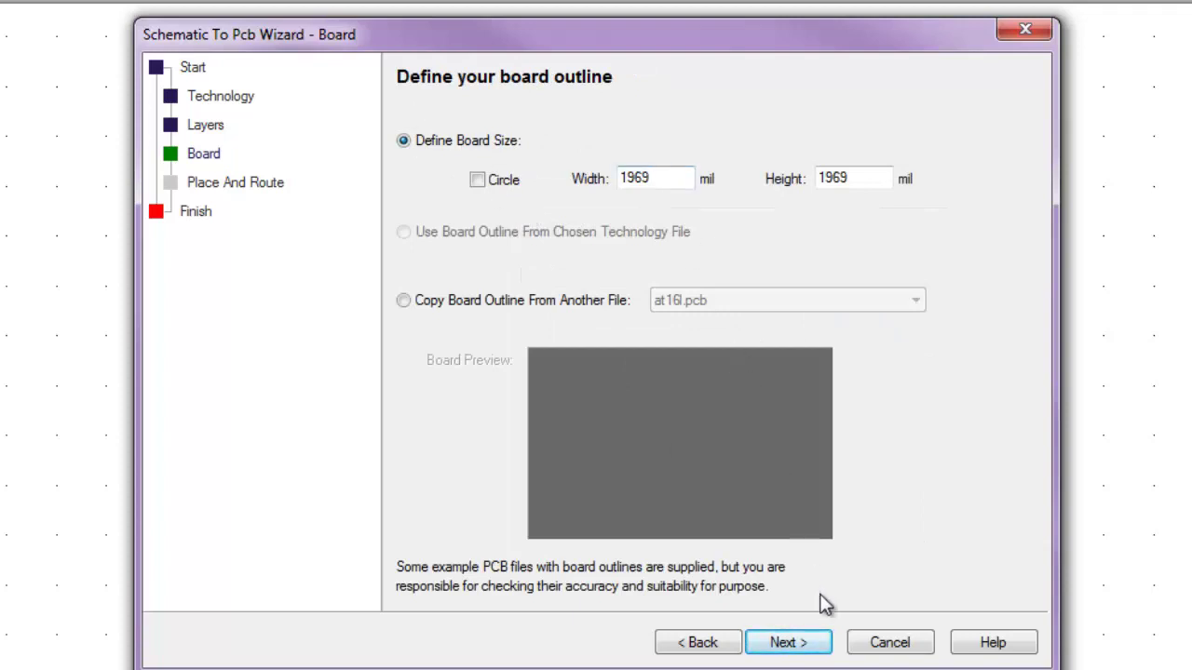
{"action": "left_click", "coordinate": [788, 643]}
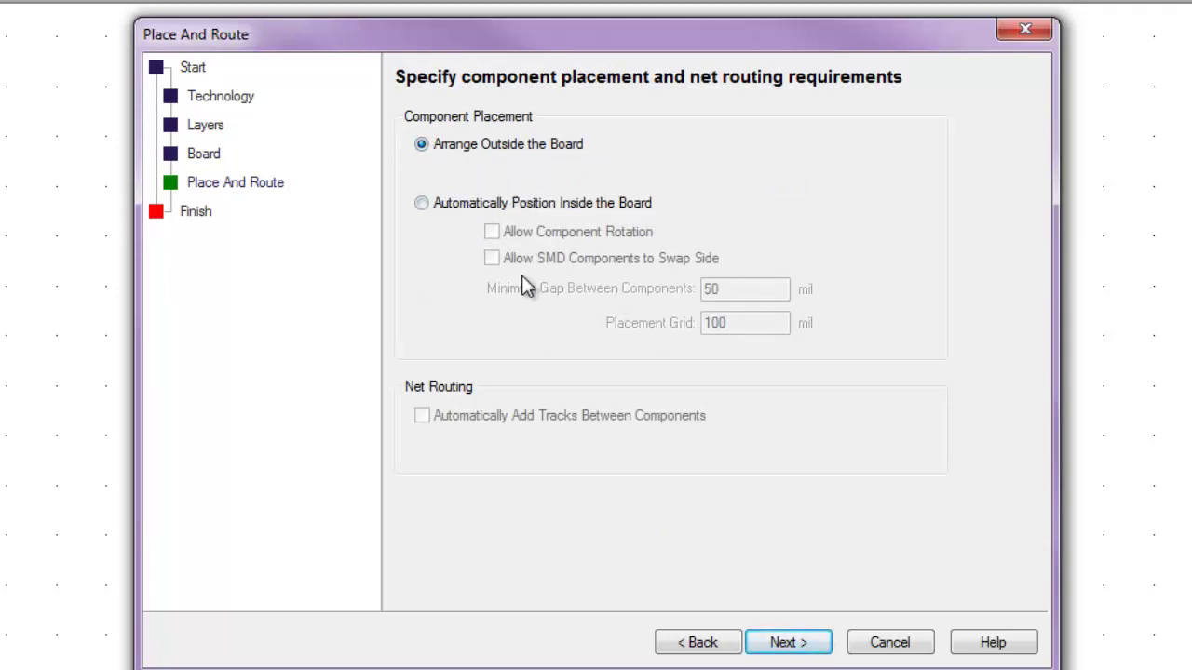
{"action": "left_click", "coordinate": [790, 645]}
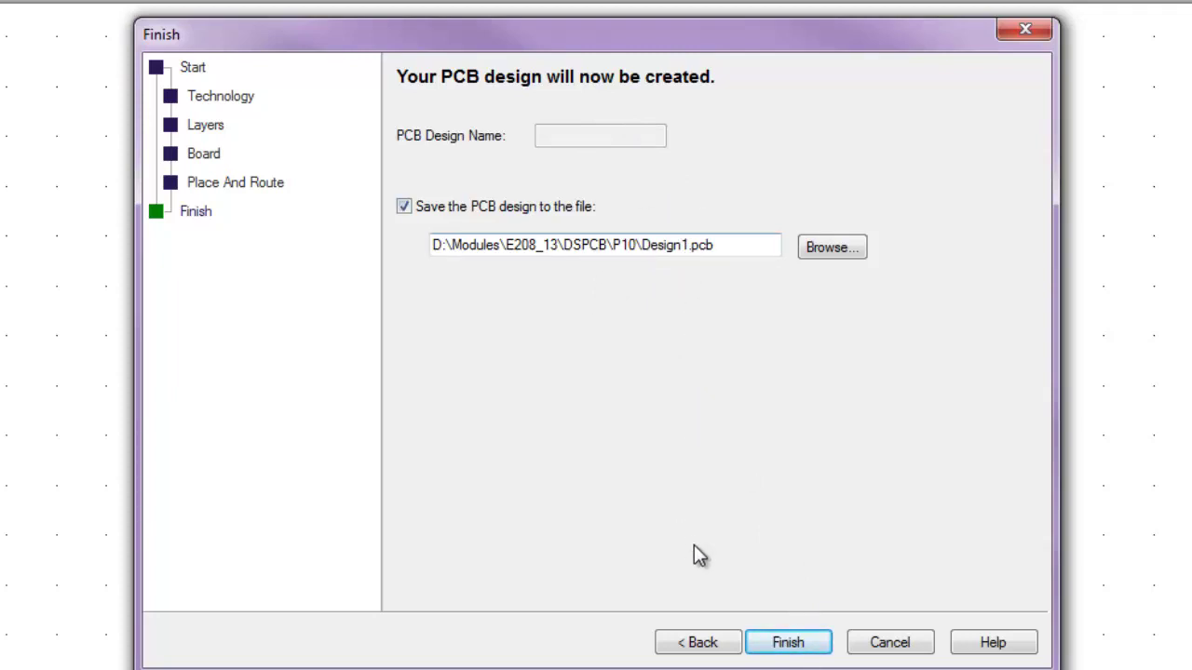
{"action": "left_click", "coordinate": [787, 643]}
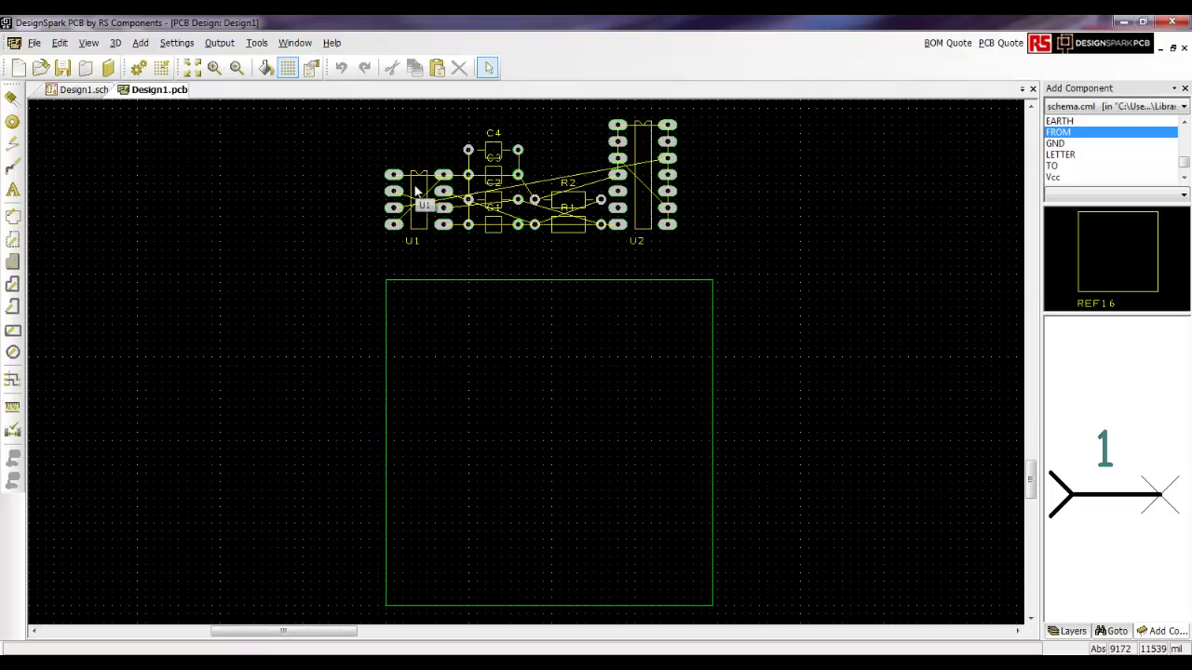
- Drag the U1 555 footprint down into the board outline
{"action": "left_click", "coordinate": [416, 190]}
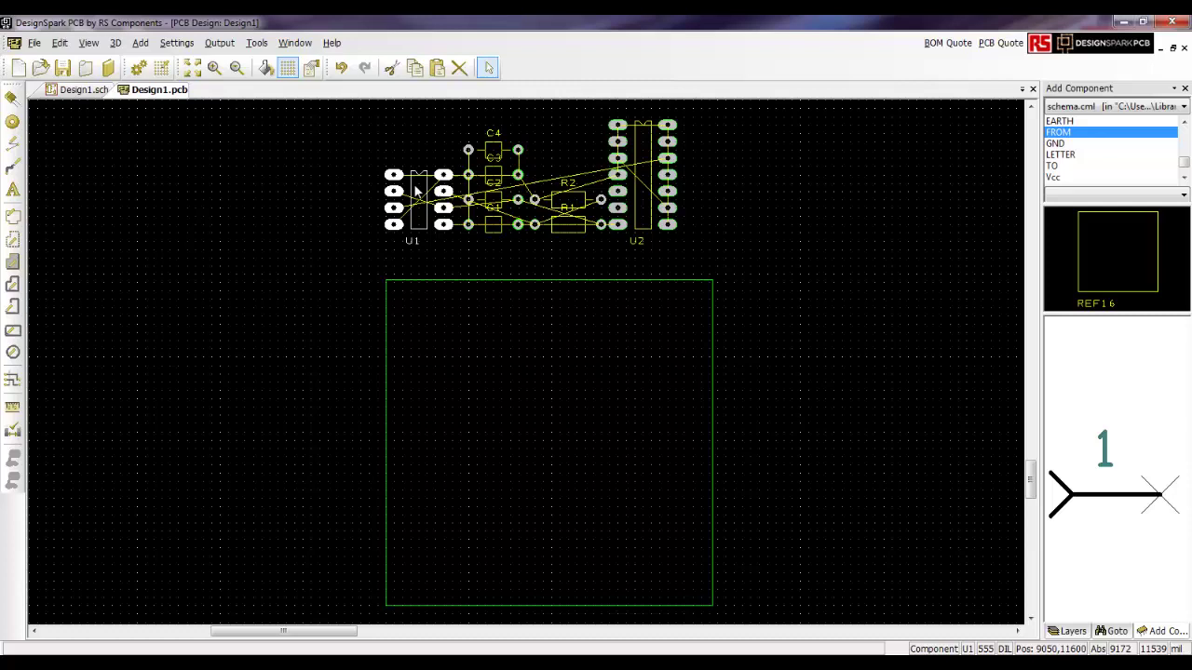
{"action": "left_click_drag", "start_coordinate": [416, 191], "coordinate": [469, 422]}
{"action": "left_click", "coordinate": [468, 422]}
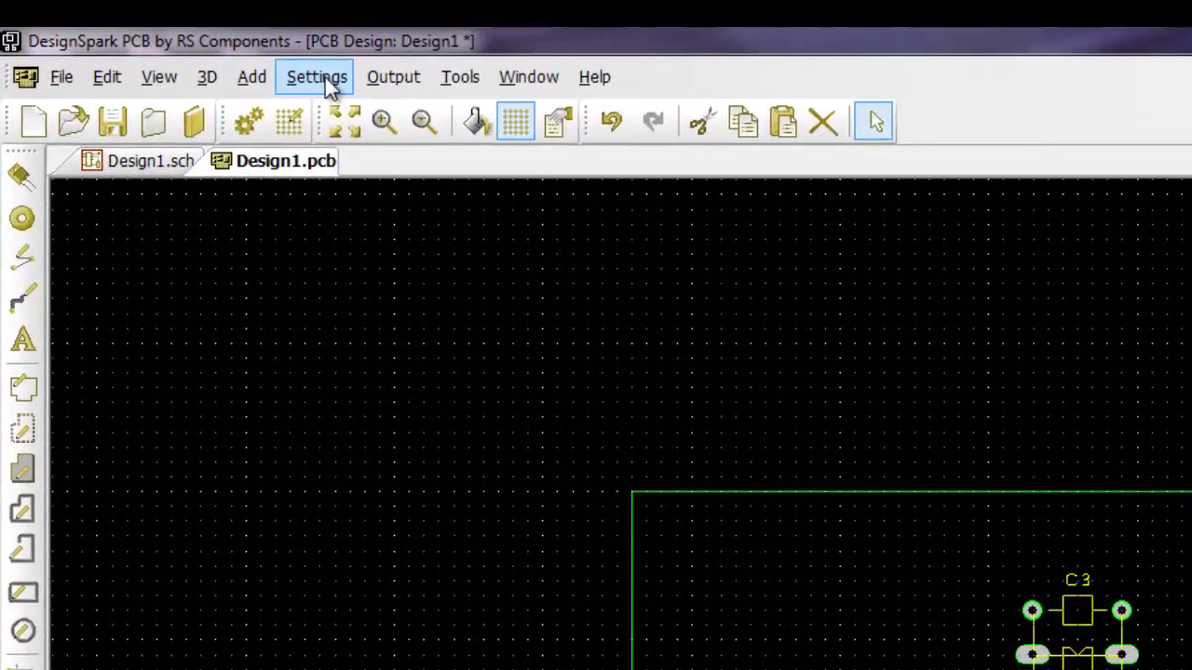
- Confirm mil design units with zero precision in the Units settings
{"action": "left_click", "coordinate": [331, 82]}
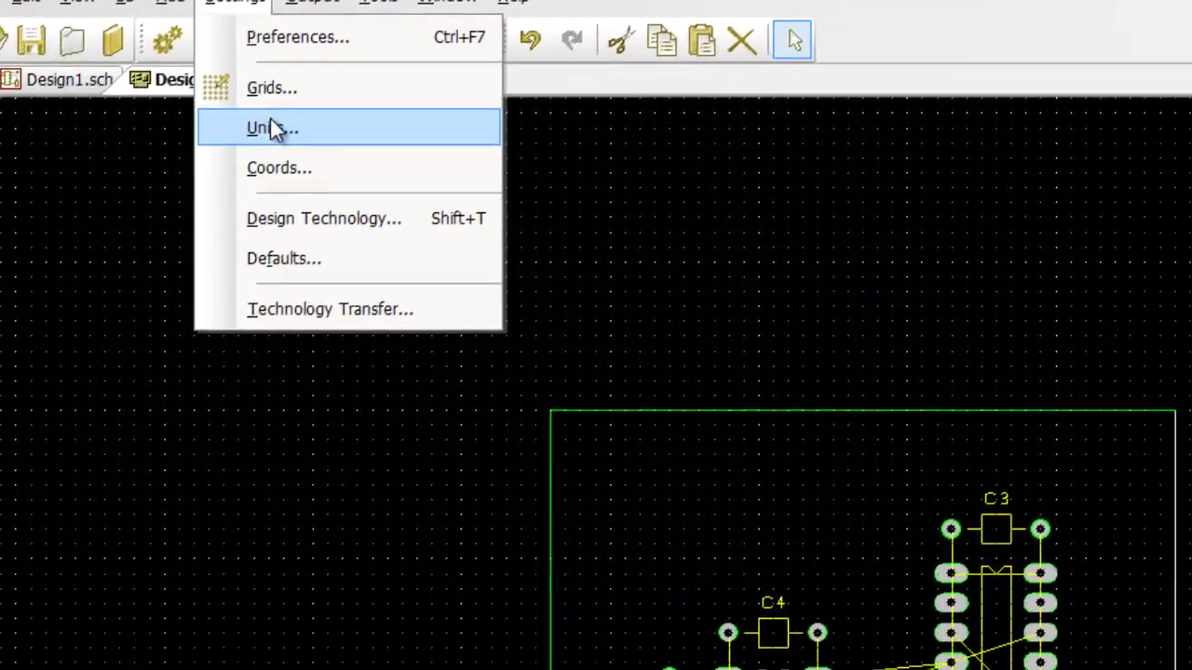
{"action": "left_click", "coordinate": [353, 207]}
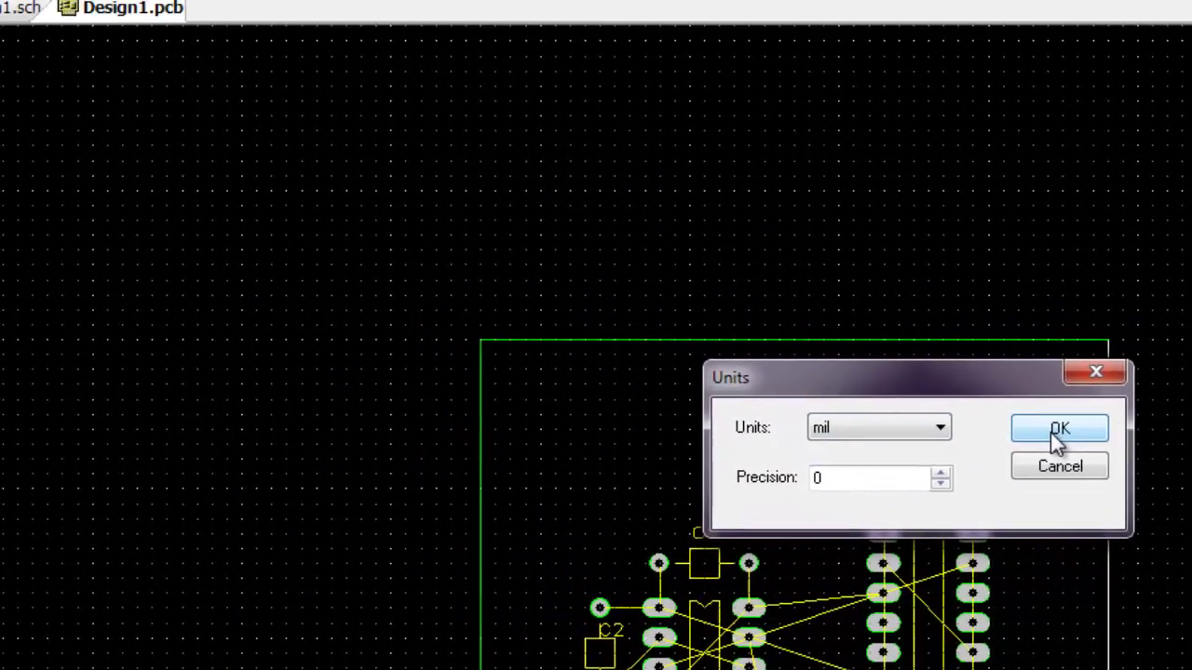
{"action": "left_click", "coordinate": [1052, 431]}
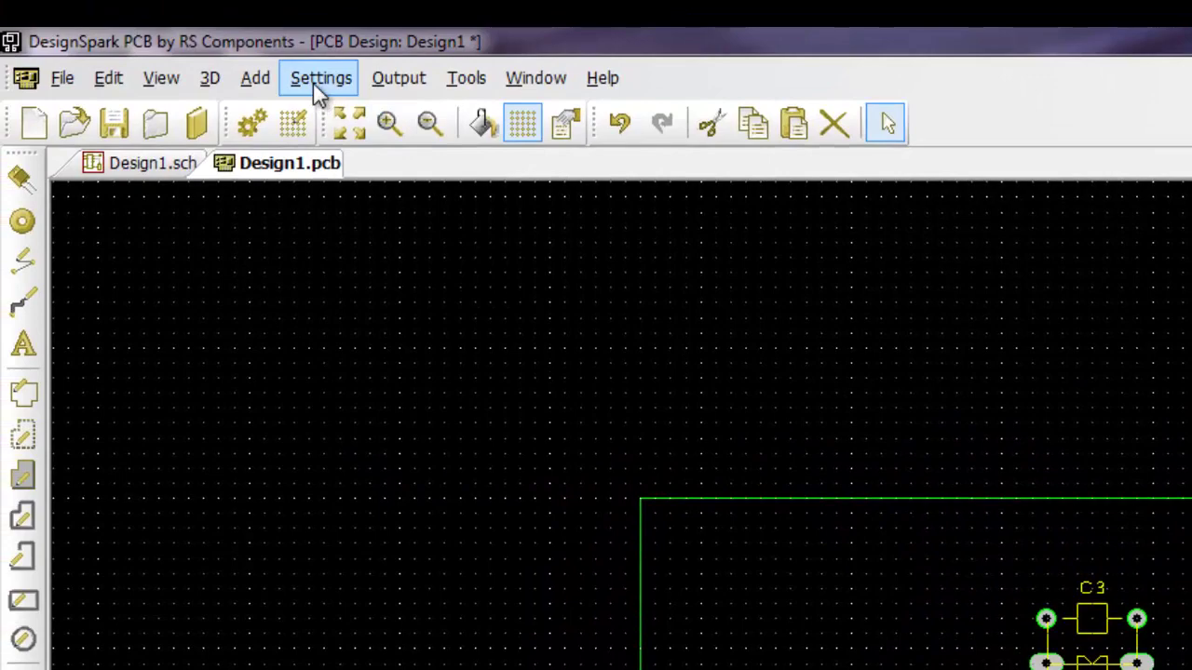
- Bring up the Track Styles widths in the Design Technology settings
{"action": "left_click", "coordinate": [313, 83]}
{"action": "left_click", "coordinate": [370, 303]}
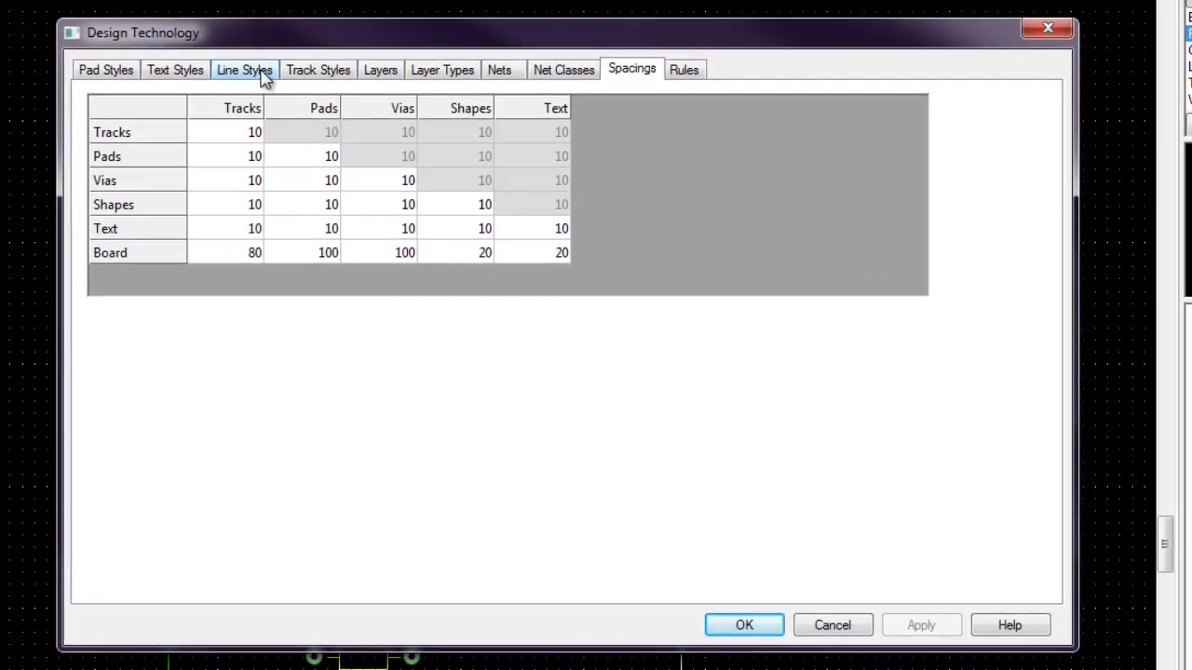
{"action": "left_click", "coordinate": [296, 74]}
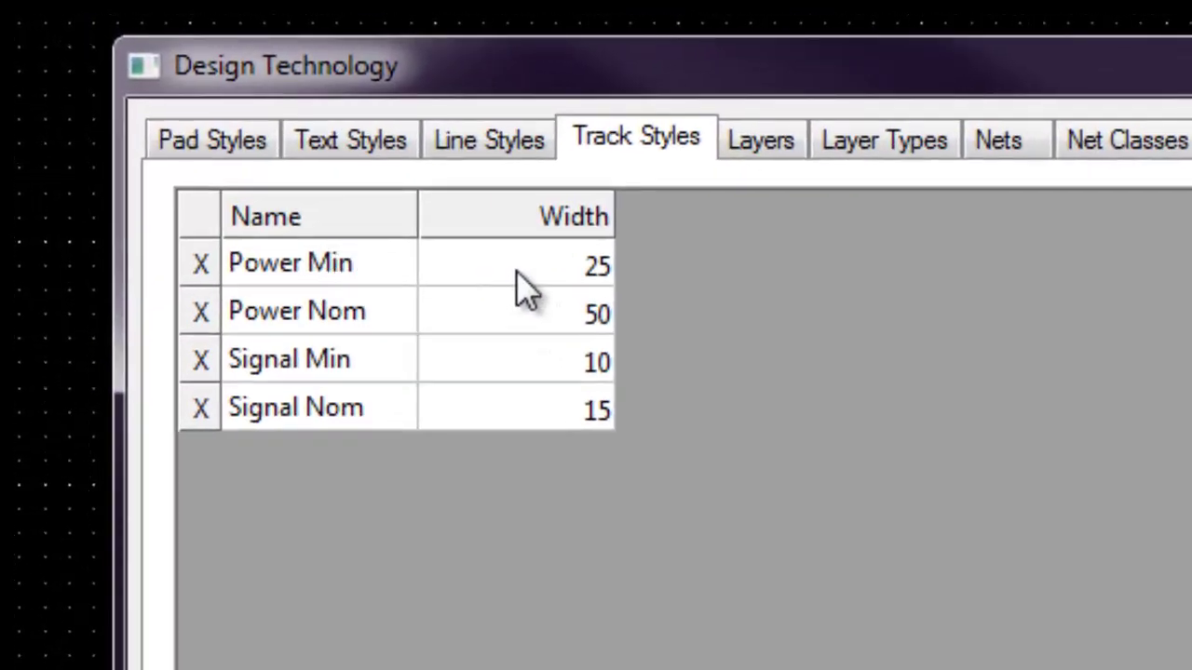
- Set track widths Signal Nom 20, Power Nom 30, Signal Min 20, Power Min 30, and apply
{"action": "left_click", "coordinate": [579, 415]}
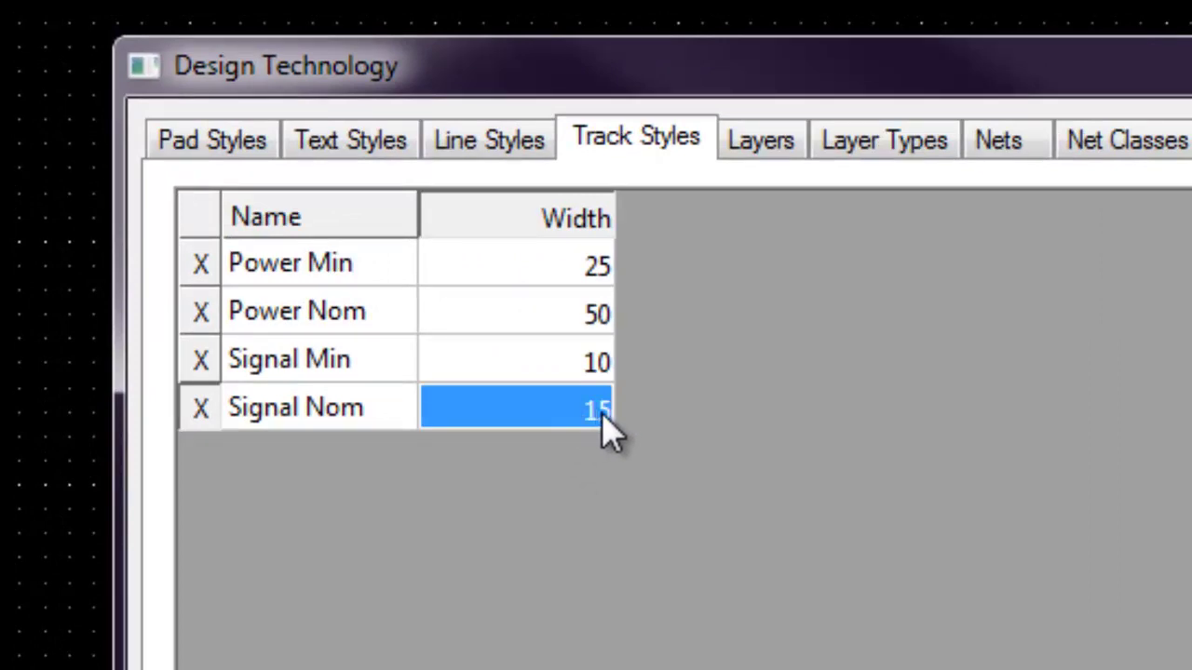
{"action": "type", "text": "20"}
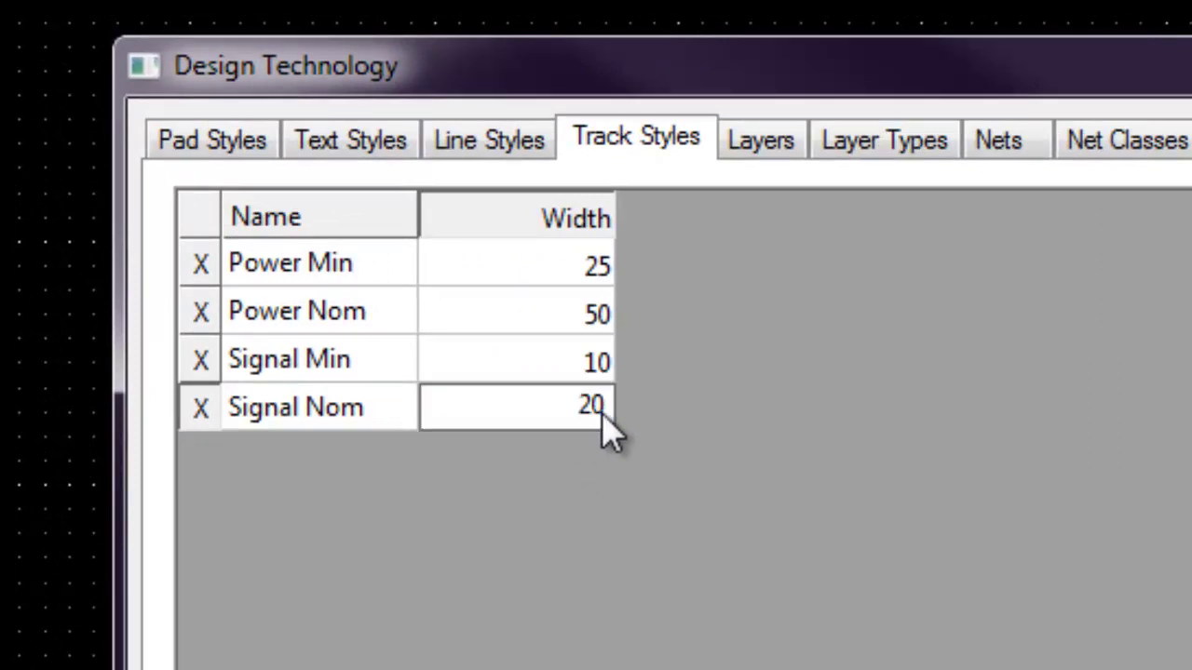
{"action": "left_click", "coordinate": [561, 316]}
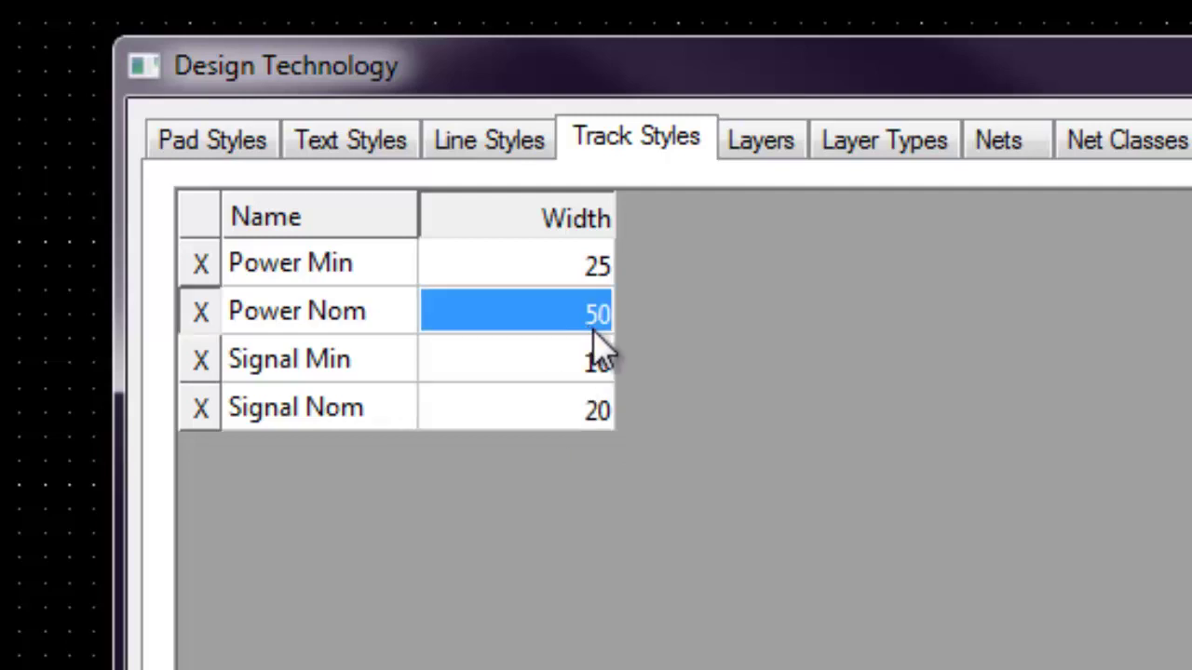
{"action": "type", "text": "30"}
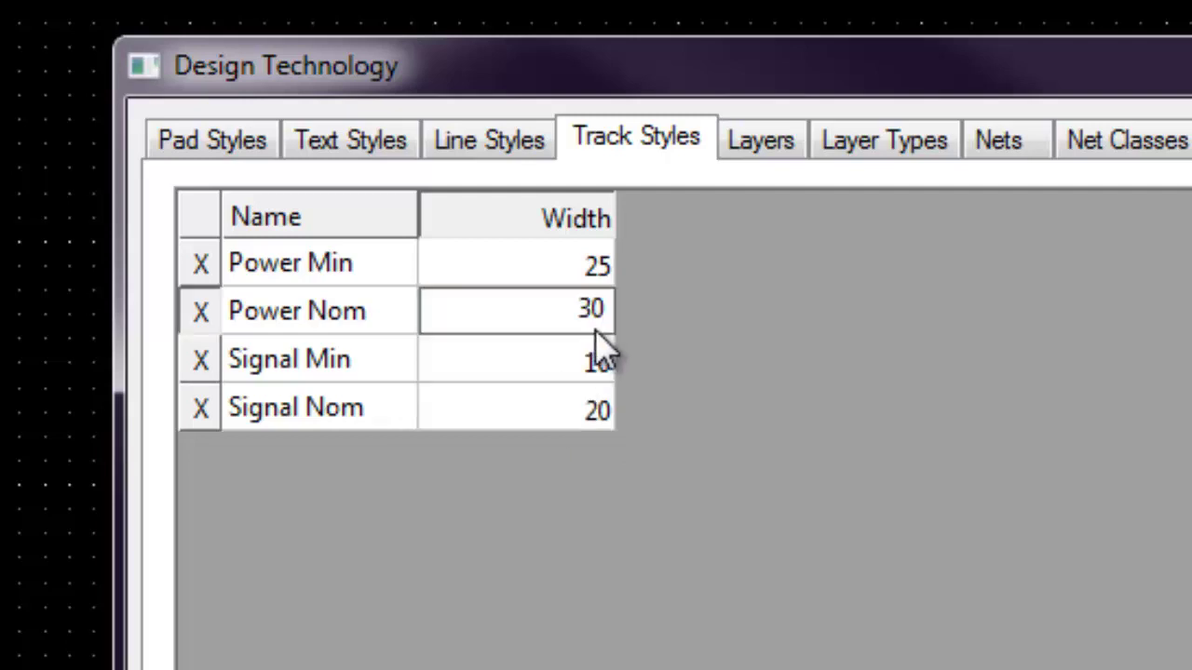
{"action": "left_click", "coordinate": [602, 377]}
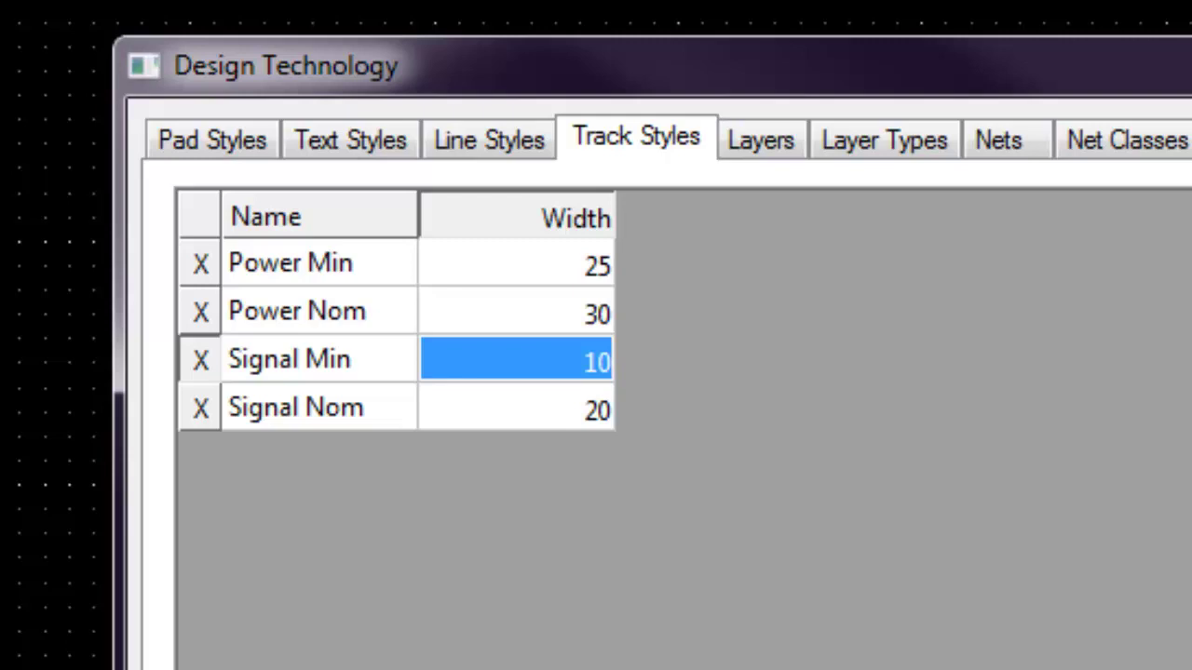
{"action": "type", "text": "20"}
{"action": "left_click", "coordinate": [579, 266]}
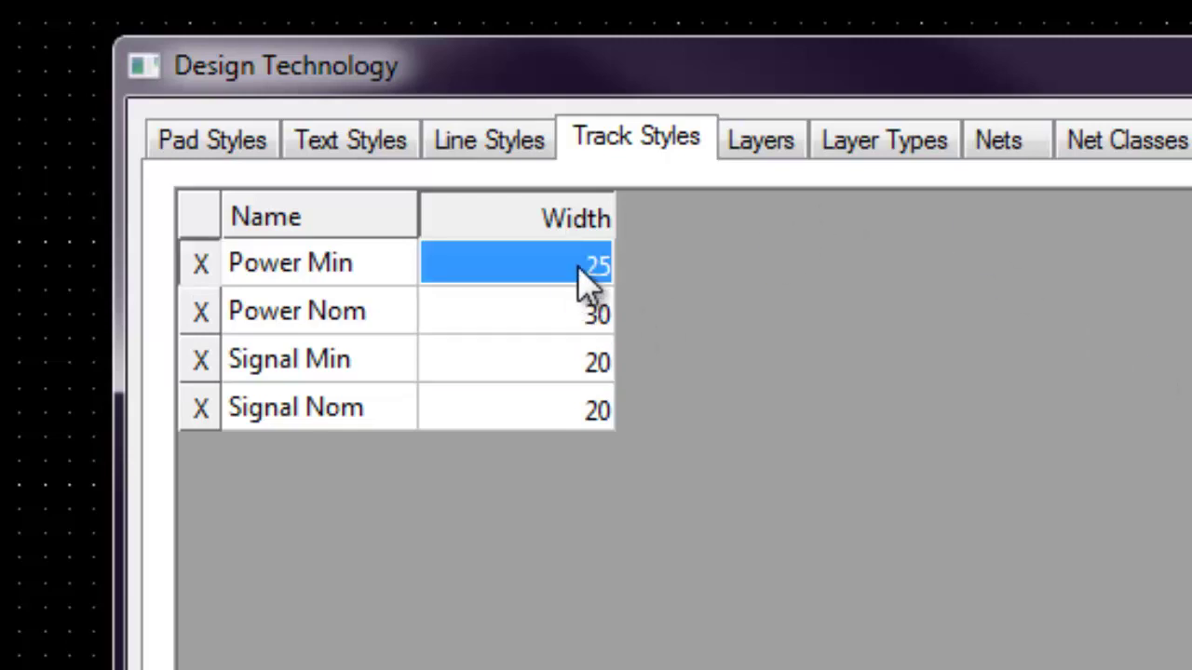
{"action": "type", "text": "30"}
{"action": "key", "text": "Return"}
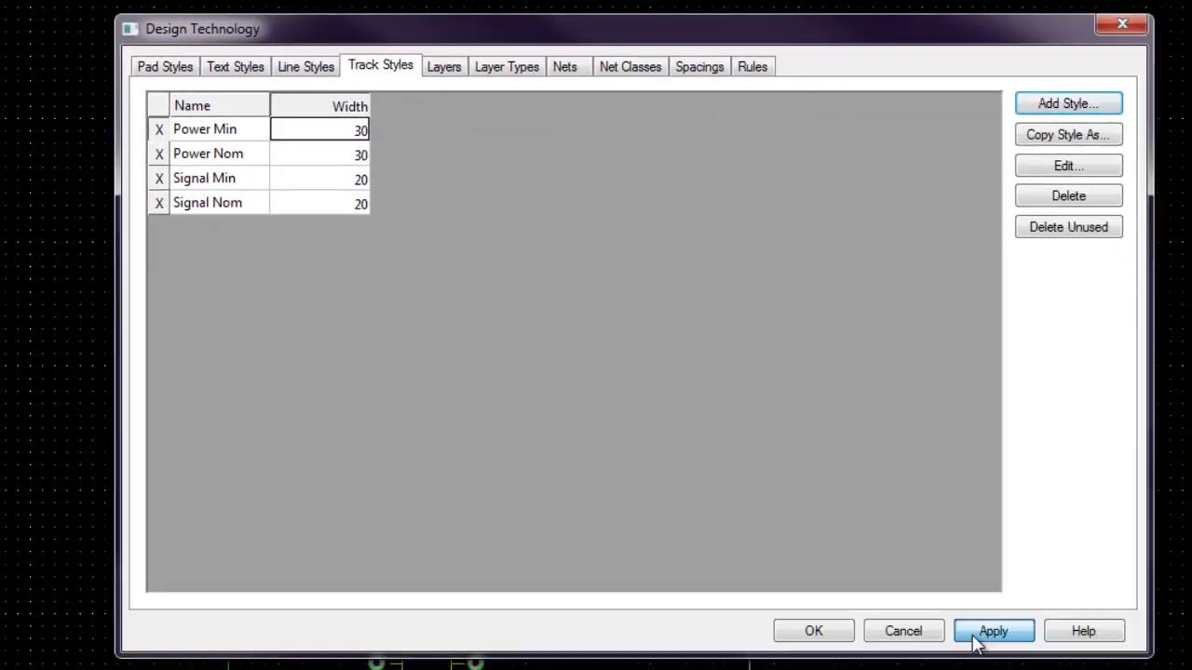
{"action": "left_click", "coordinate": [987, 633]}
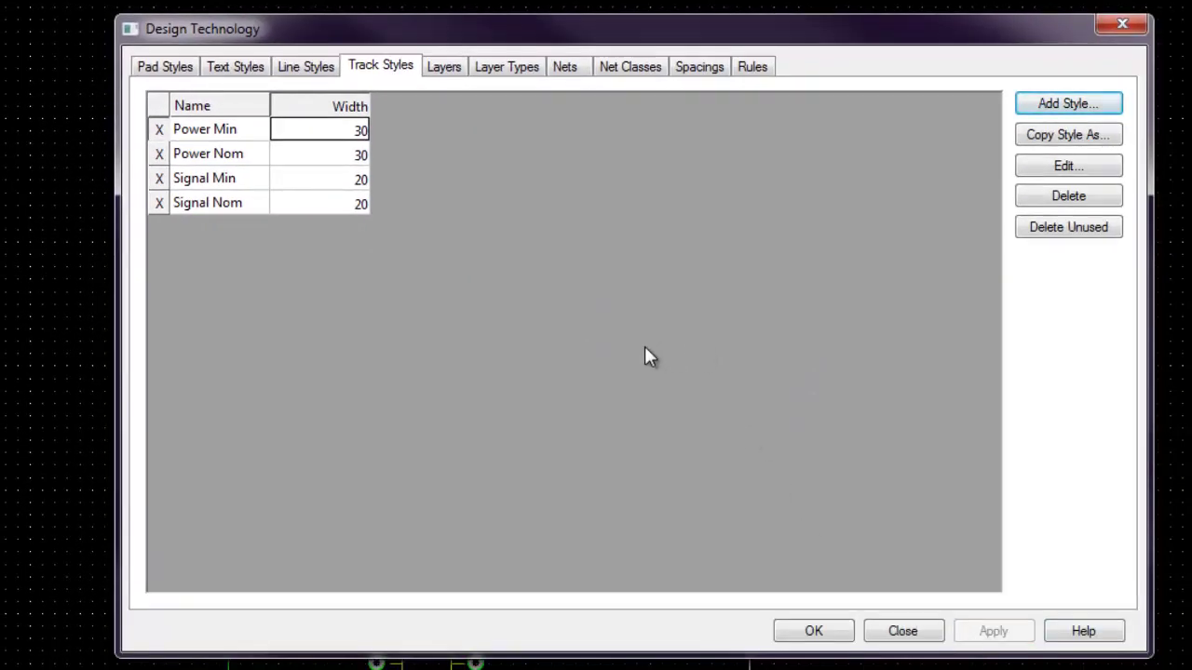
- Assign the VCC net to the Power class on the Nets tab
{"action": "left_click", "coordinate": [562, 71]}
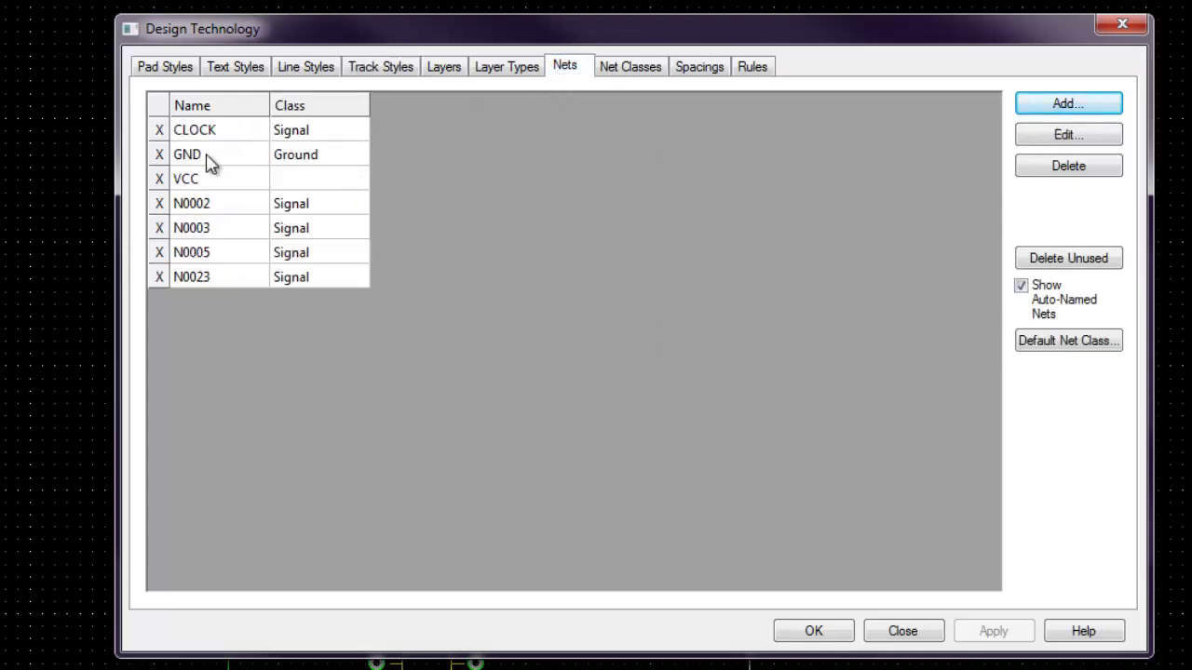
{"action": "left_click", "coordinate": [233, 180]}
{"action": "left_click", "coordinate": [334, 183]}
{"action": "left_click", "coordinate": [341, 185]}
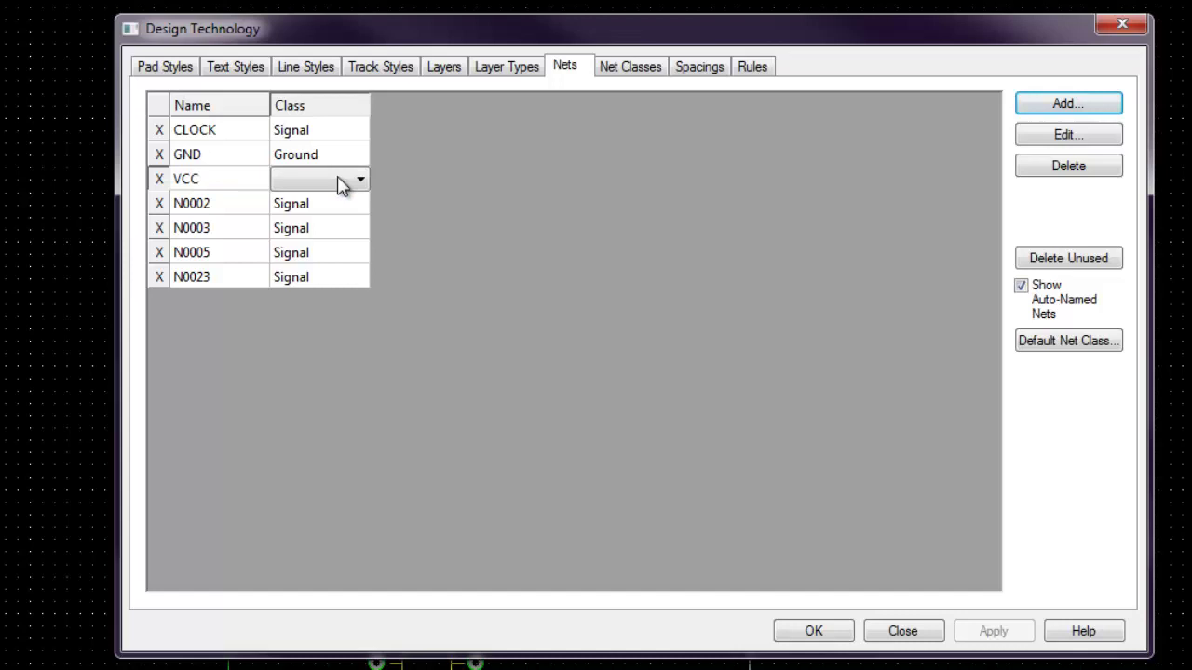
{"action": "left_click", "coordinate": [341, 185]}
{"action": "left_click", "coordinate": [337, 218]}
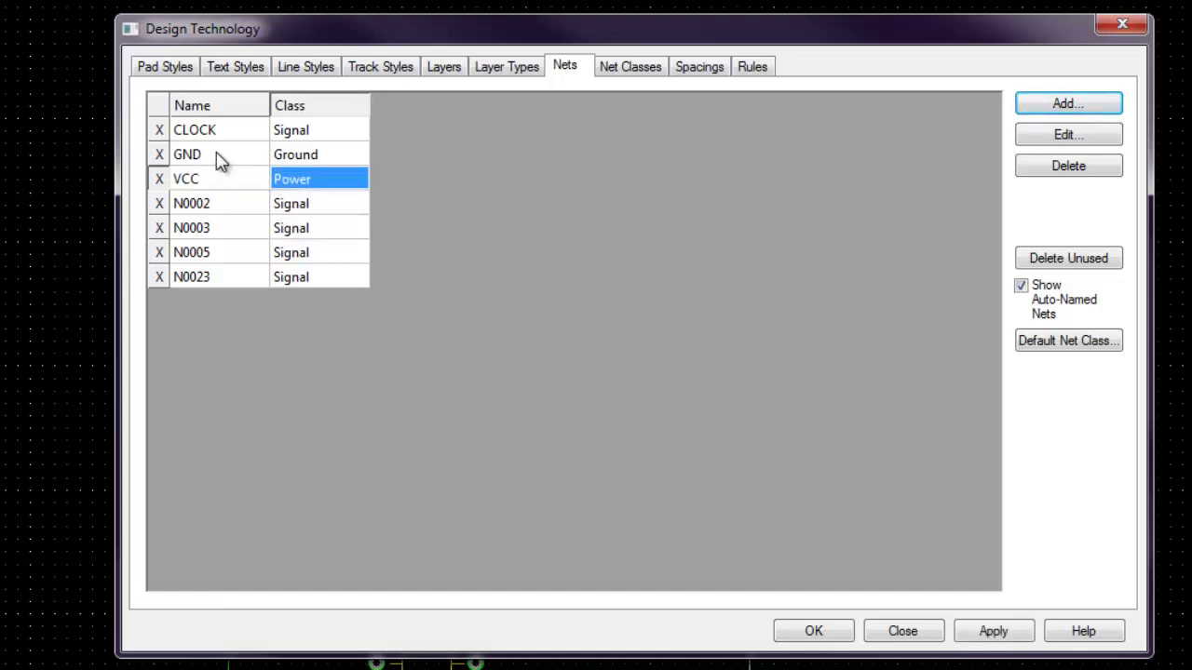
{"action": "left_click", "coordinate": [333, 163]}
{"action": "left_click", "coordinate": [336, 184]}
{"action": "left_click", "coordinate": [319, 160]}
- Review the Power and Ground net class types, then show the Spacings table
{"action": "left_click", "coordinate": [630, 68]}
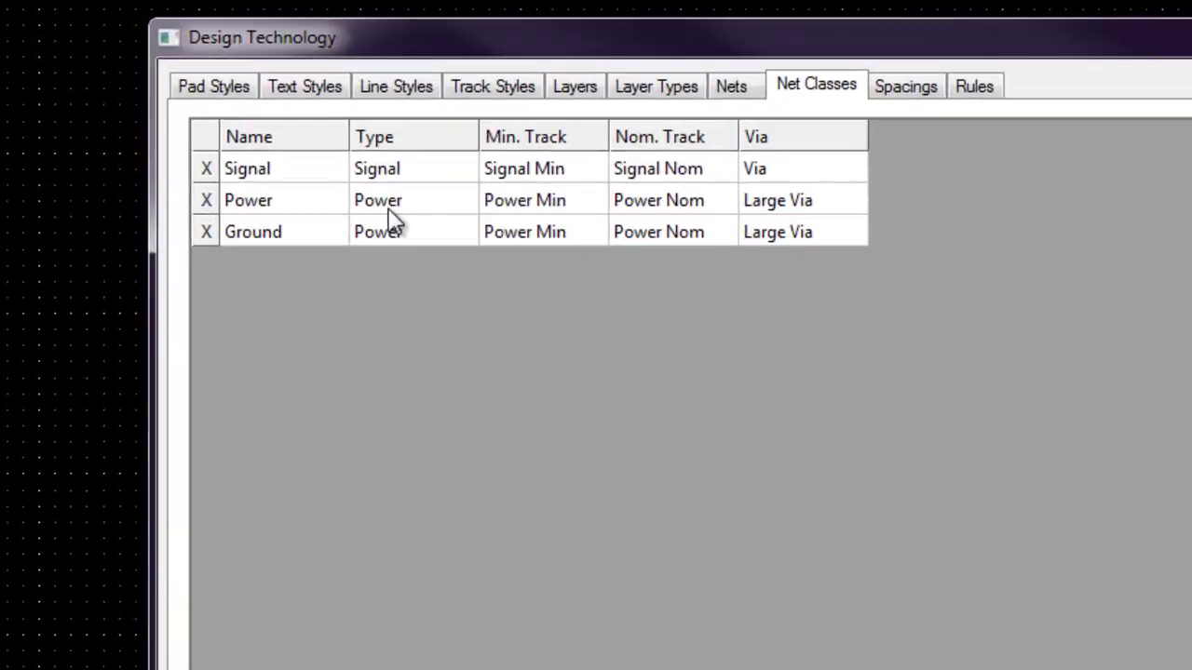
{"action": "left_click", "coordinate": [398, 201]}
{"action": "left_click", "coordinate": [413, 232]}
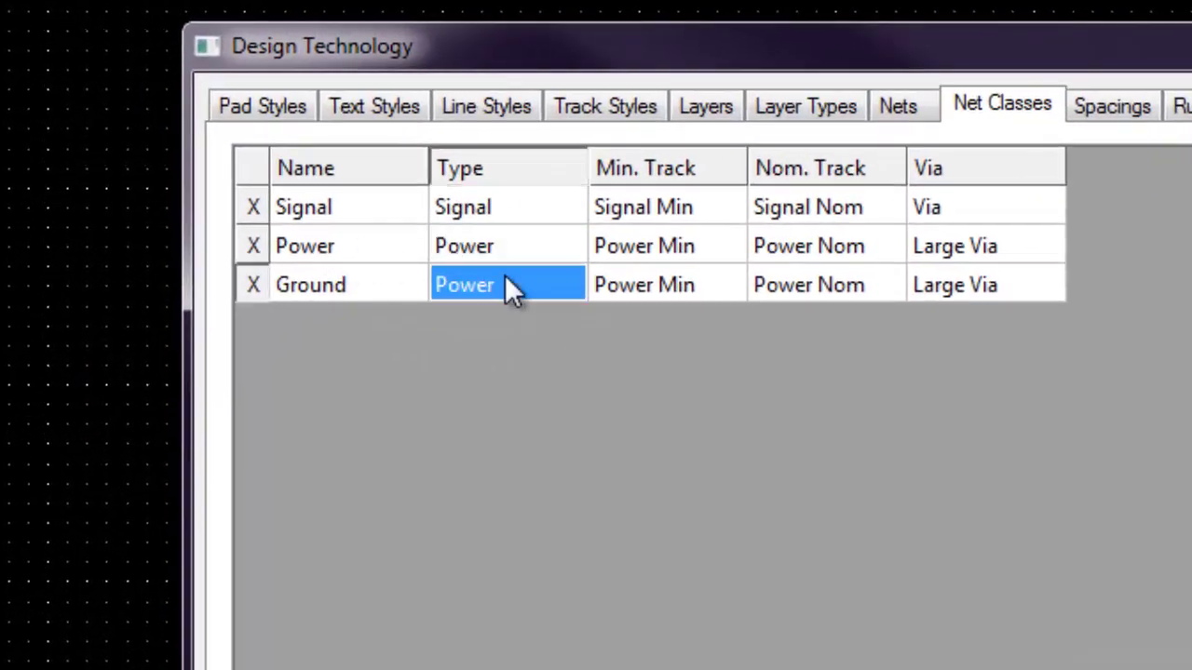
{"action": "left_click", "coordinate": [510, 245]}
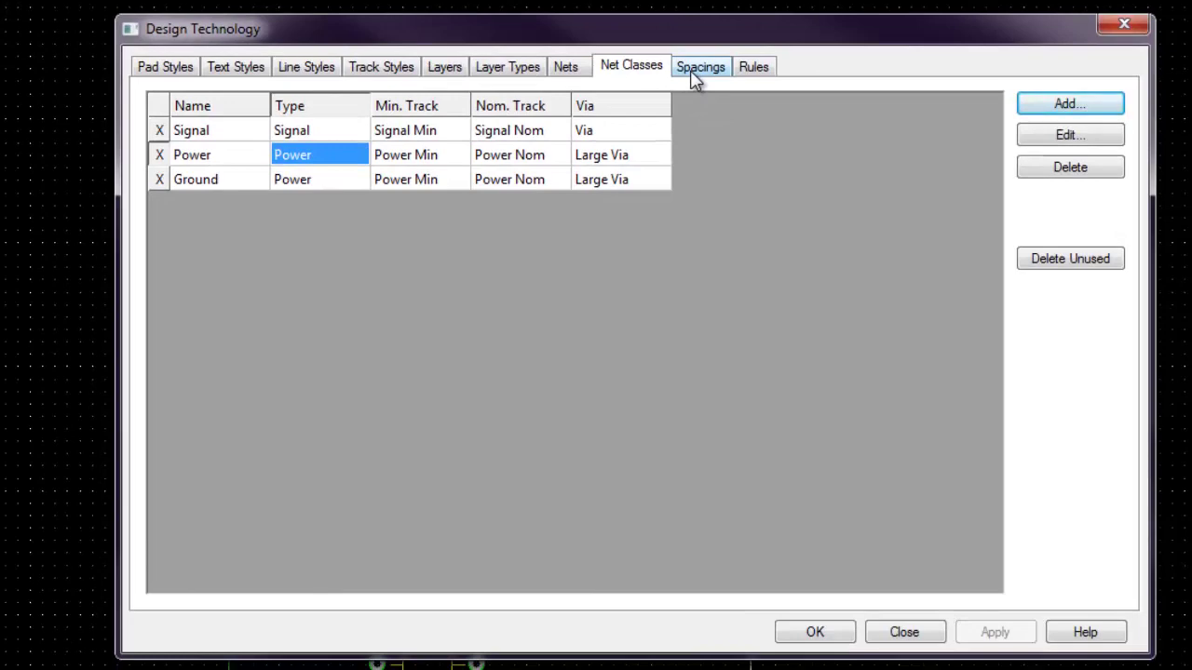
{"action": "left_click", "coordinate": [696, 69]}
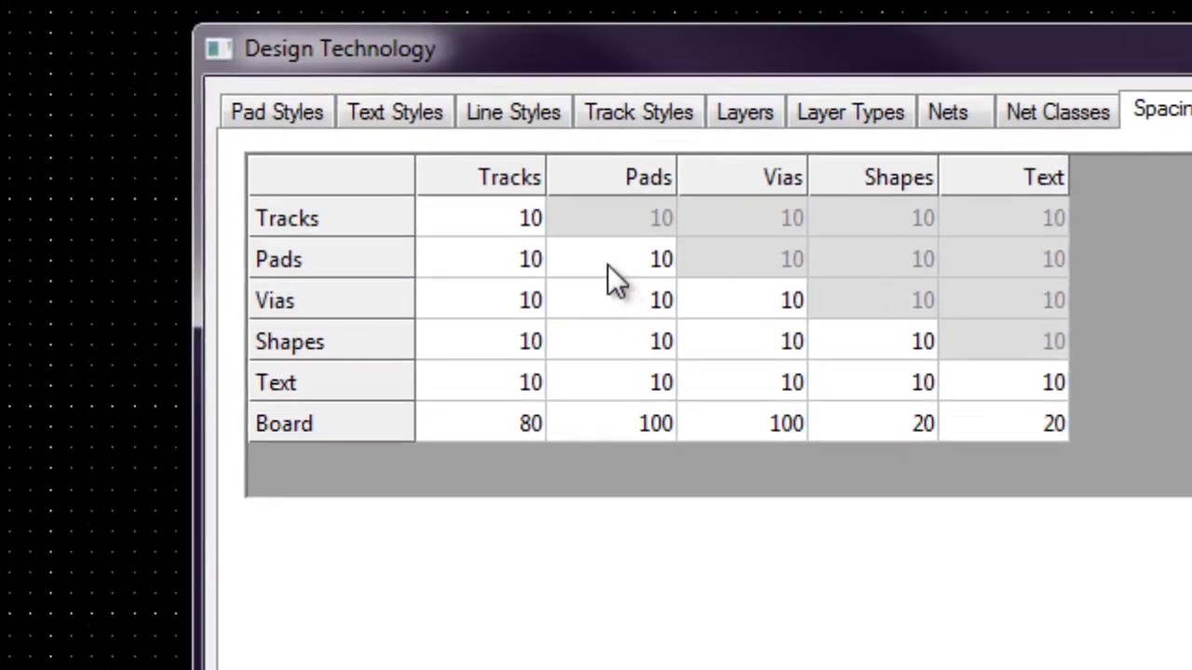
- Set the track-to-track, pad, via and shape clearances to 20 mil
{"action": "left_click", "coordinate": [500, 220]}
{"action": "type", "text": "2"}
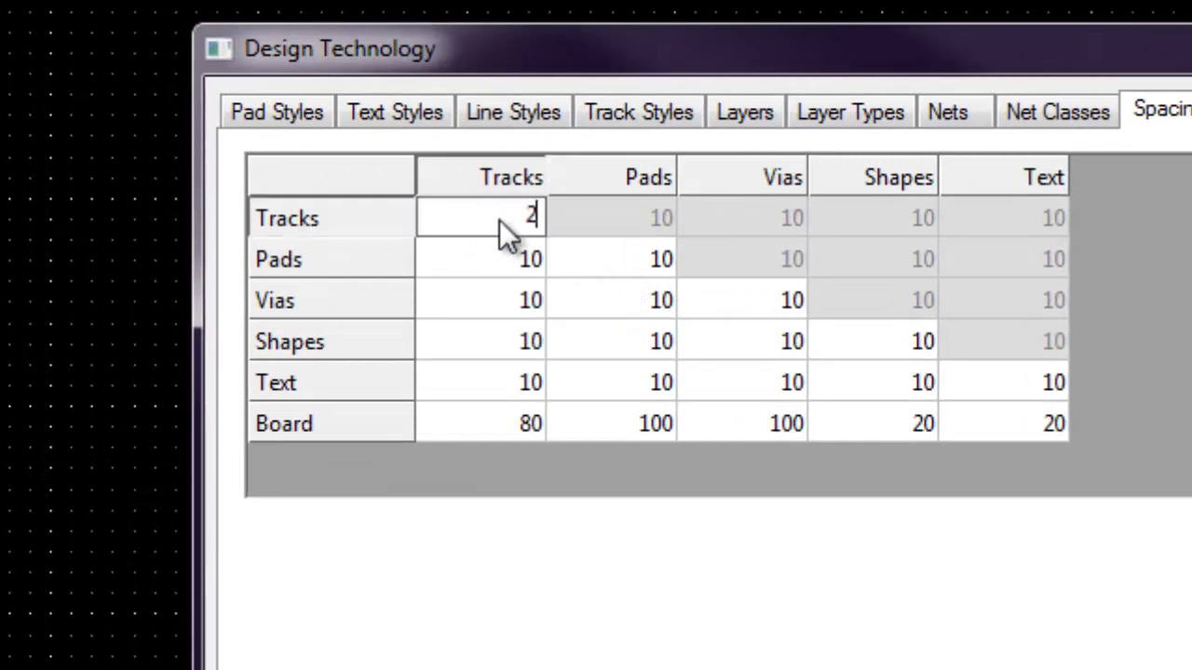
{"action": "type", "text": "-"}
{"action": "type", "text": "0"}
{"action": "left_click", "coordinate": [498, 249]}
{"action": "type", "text": "2"}
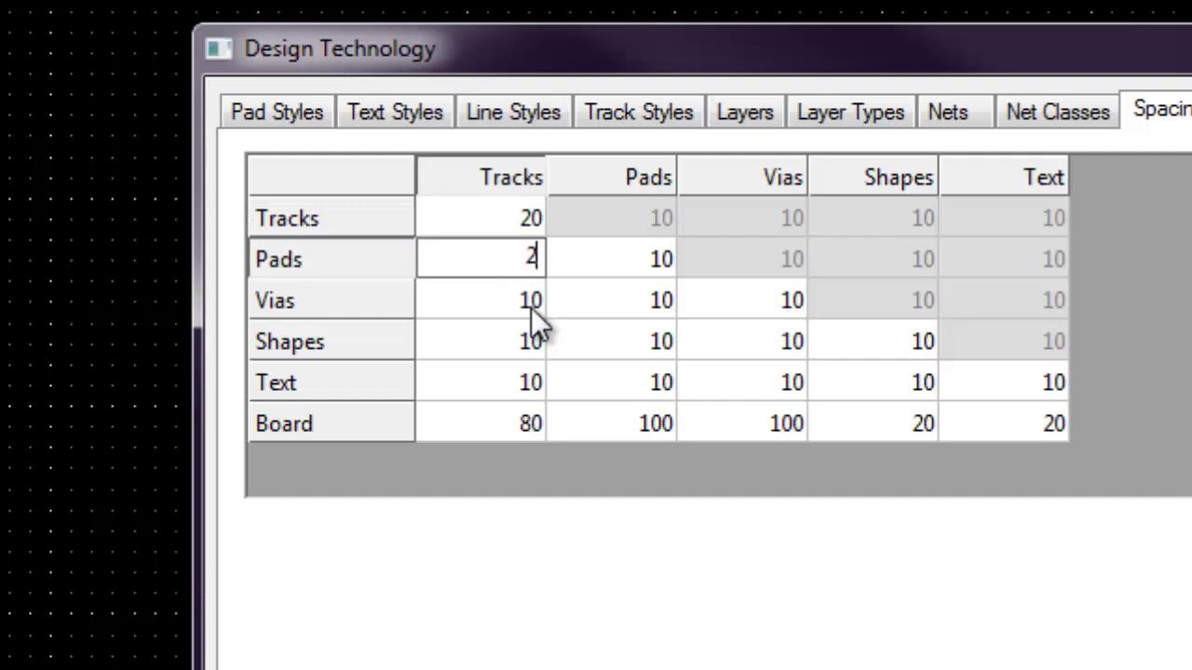
{"action": "type", "text": "0"}
{"action": "left_click", "coordinate": [529, 301]}
{"action": "type", "text": "20"}
{"action": "left_click", "coordinate": [532, 337]}
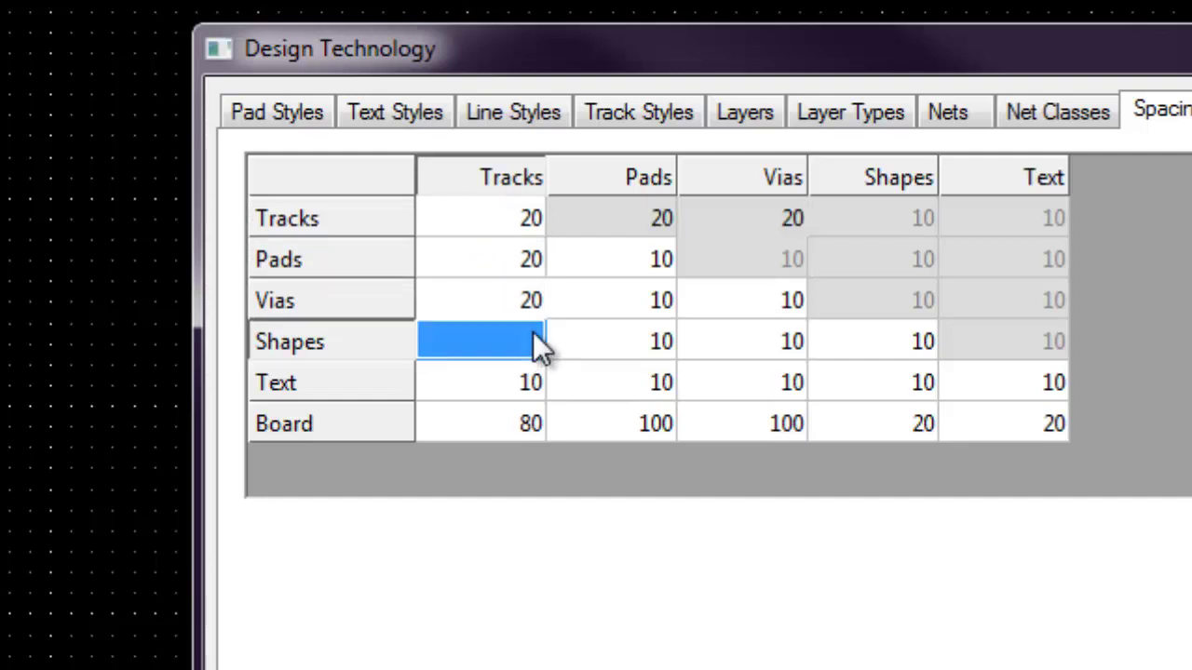
{"action": "type", "text": "20"}
{"action": "left_click", "coordinate": [512, 386]}
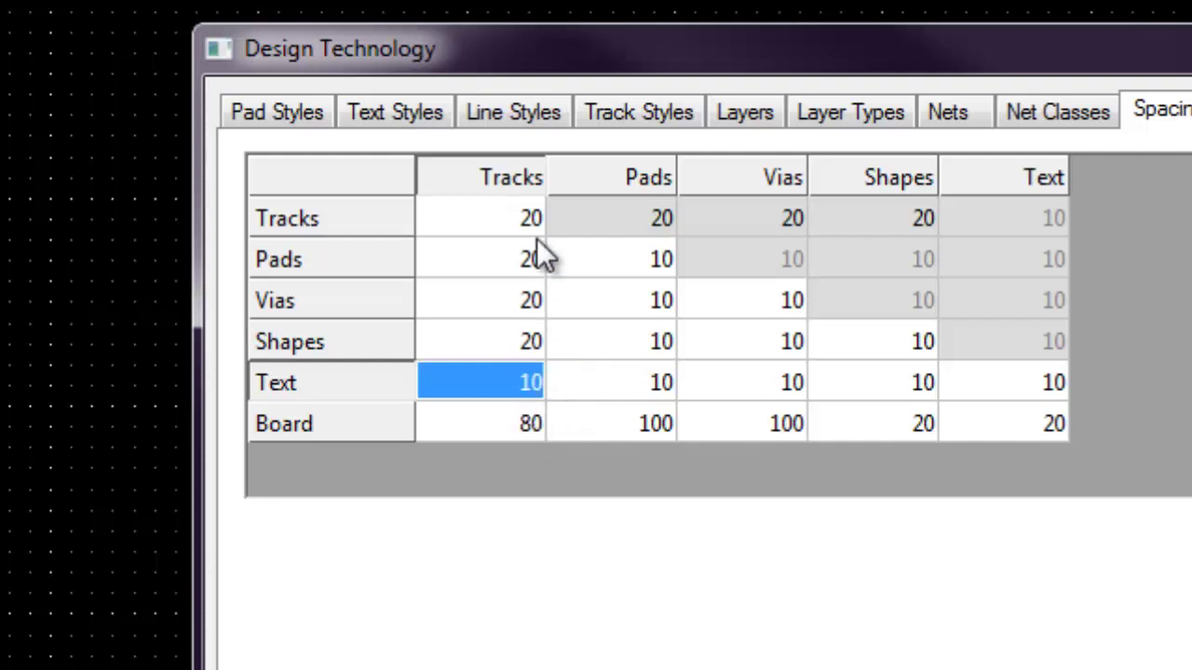
{"action": "left_click", "coordinate": [527, 428]}
{"action": "key", "text": "Up"}
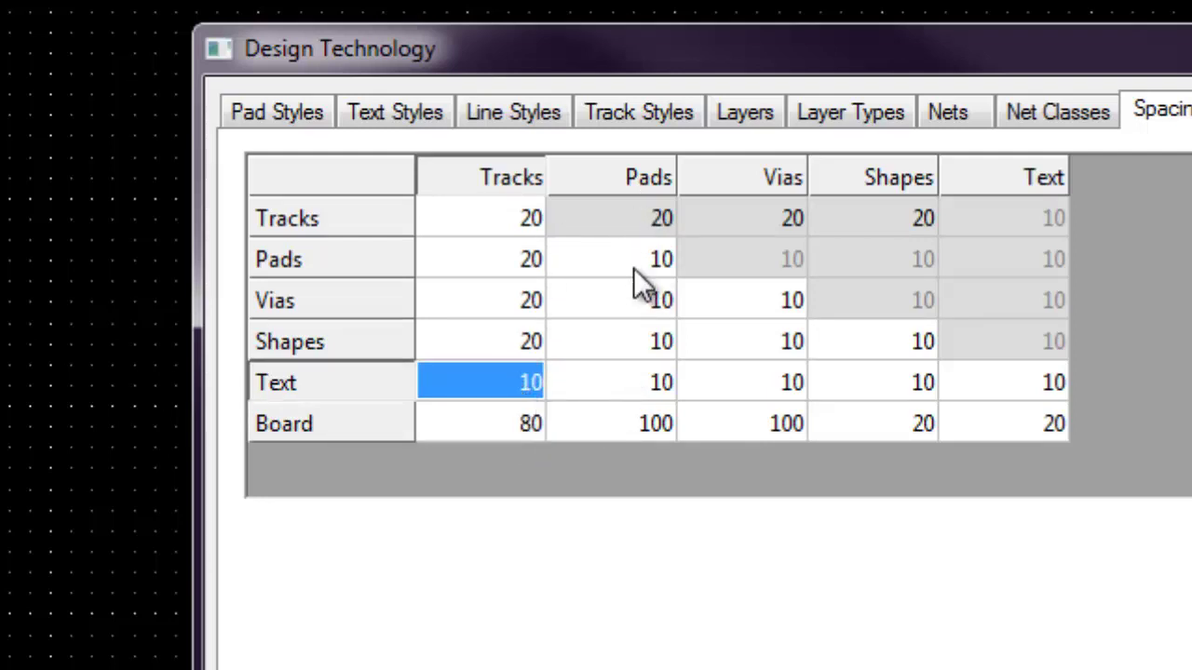
- Set via-to-pad and board-to-pad clearances to 20, apply, and close the settings
{"action": "left_click", "coordinate": [643, 298]}
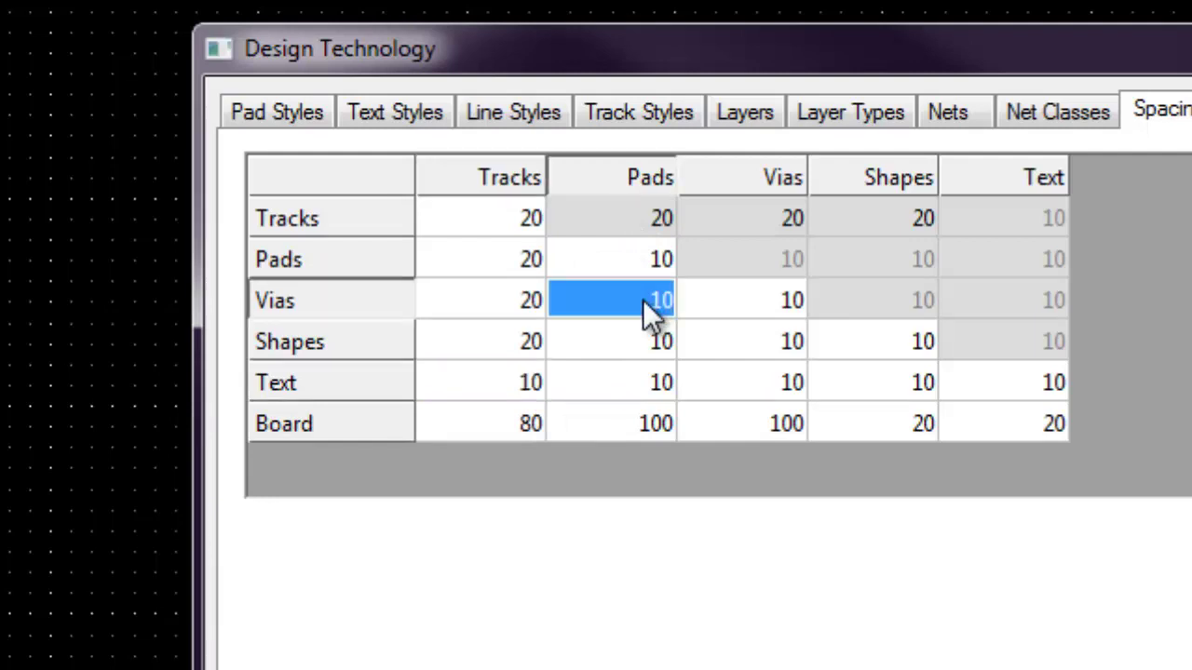
{"action": "type", "text": "20"}
{"action": "left_click", "coordinate": [680, 337]}
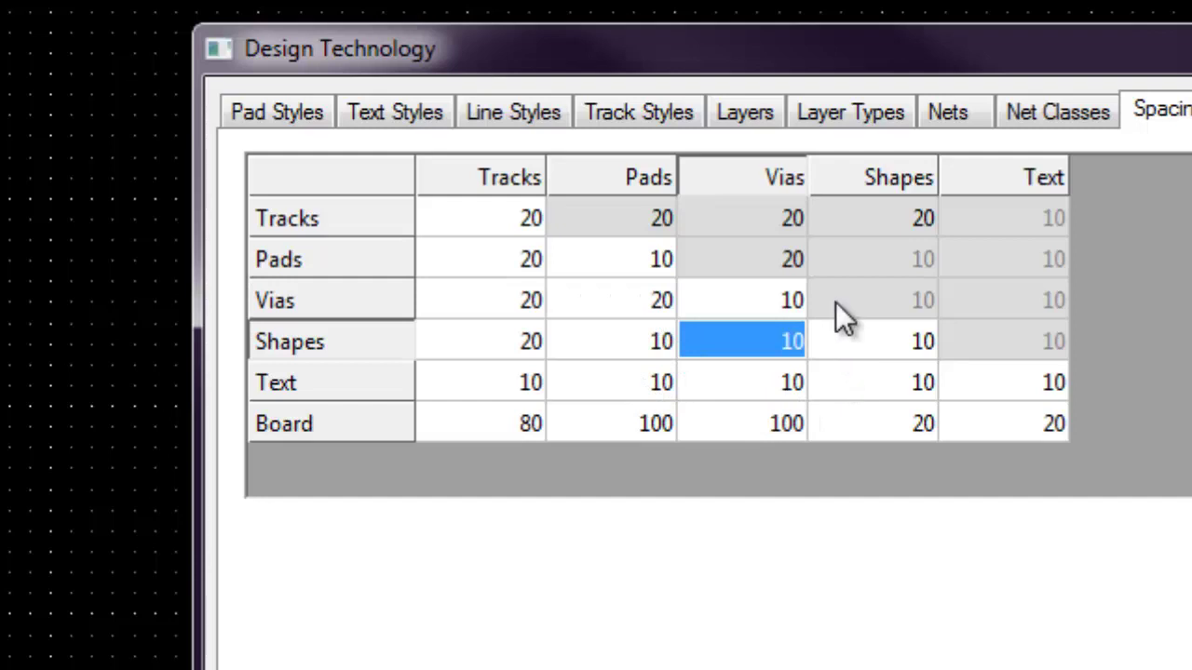
{"action": "left_click", "coordinate": [631, 421]}
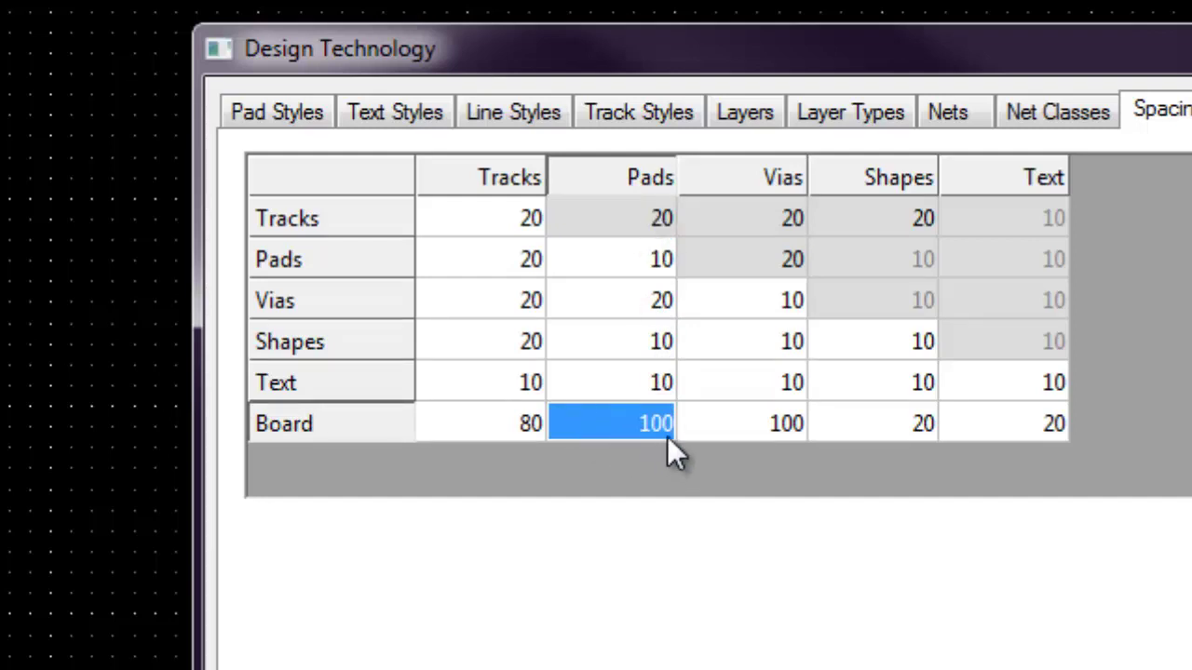
{"action": "type", "text": "20"}
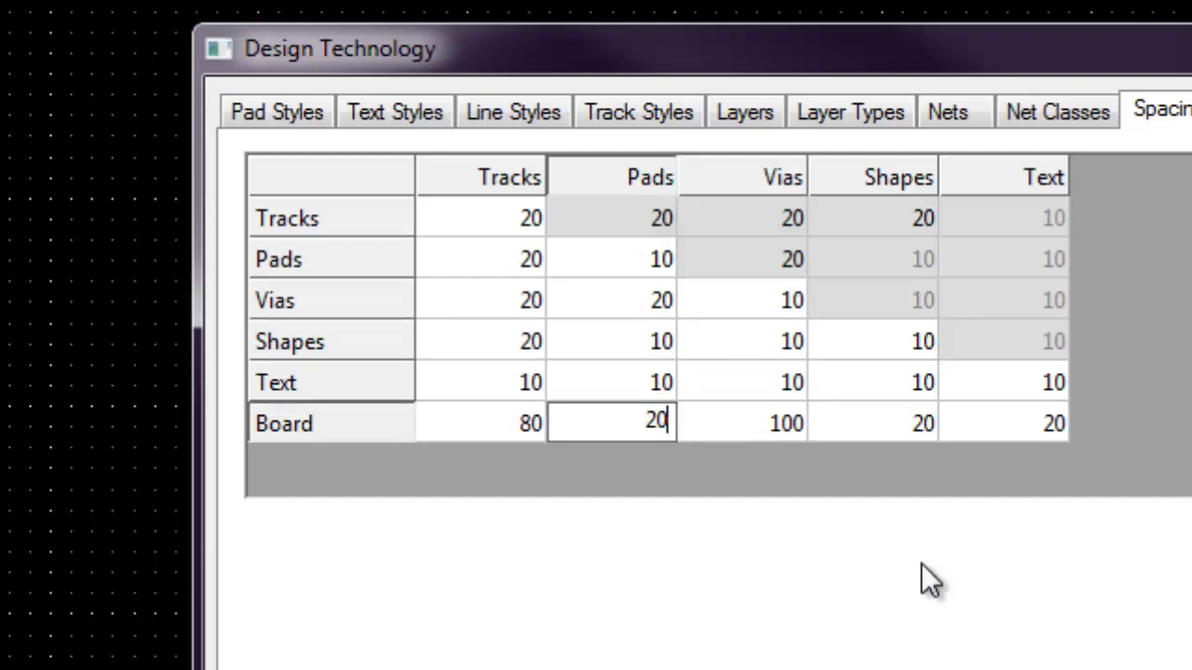
{"action": "left_click", "coordinate": [942, 428]}
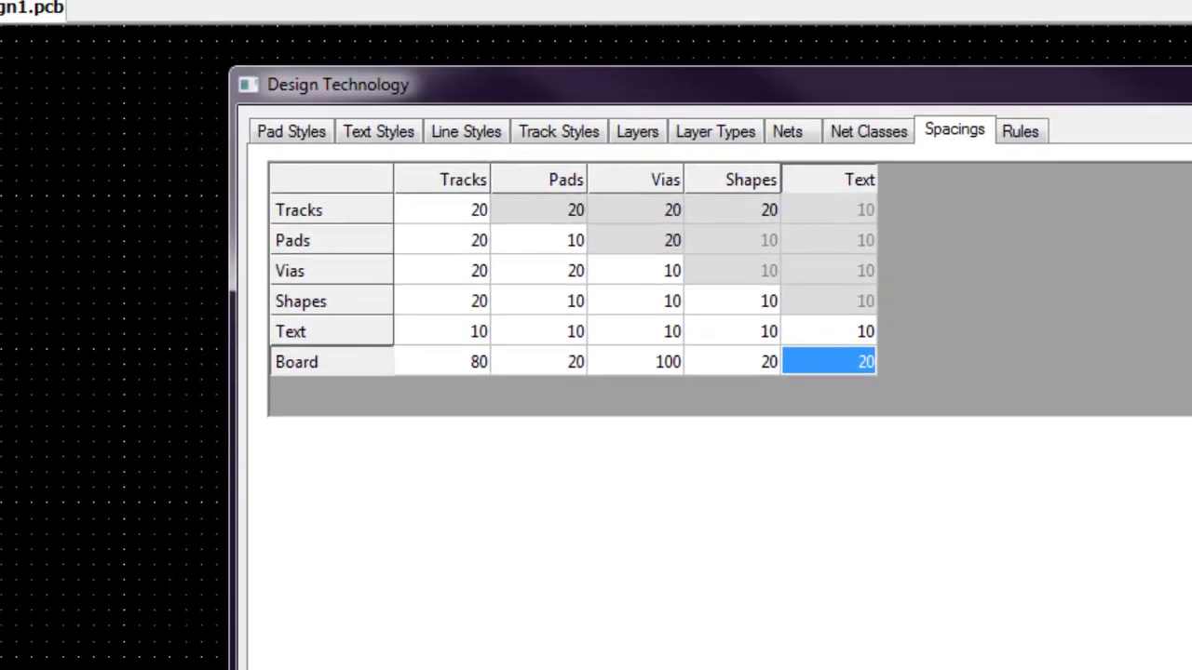
{"action": "left_click", "coordinate": [920, 496]}
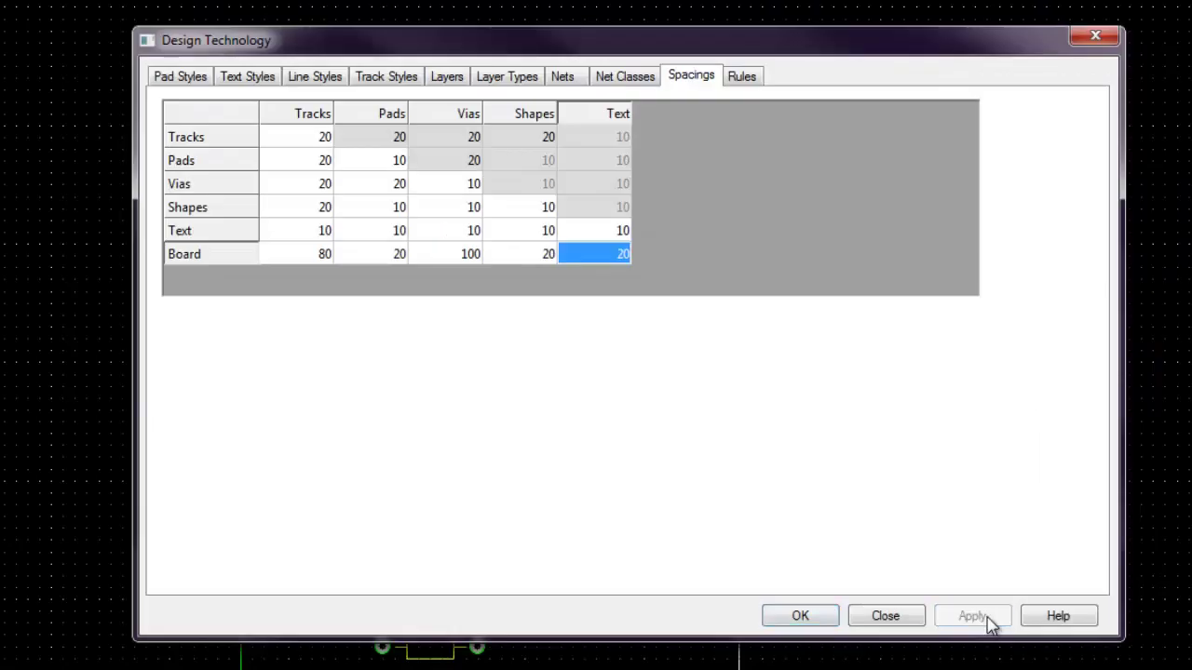
{"action": "left_click", "coordinate": [801, 619]}
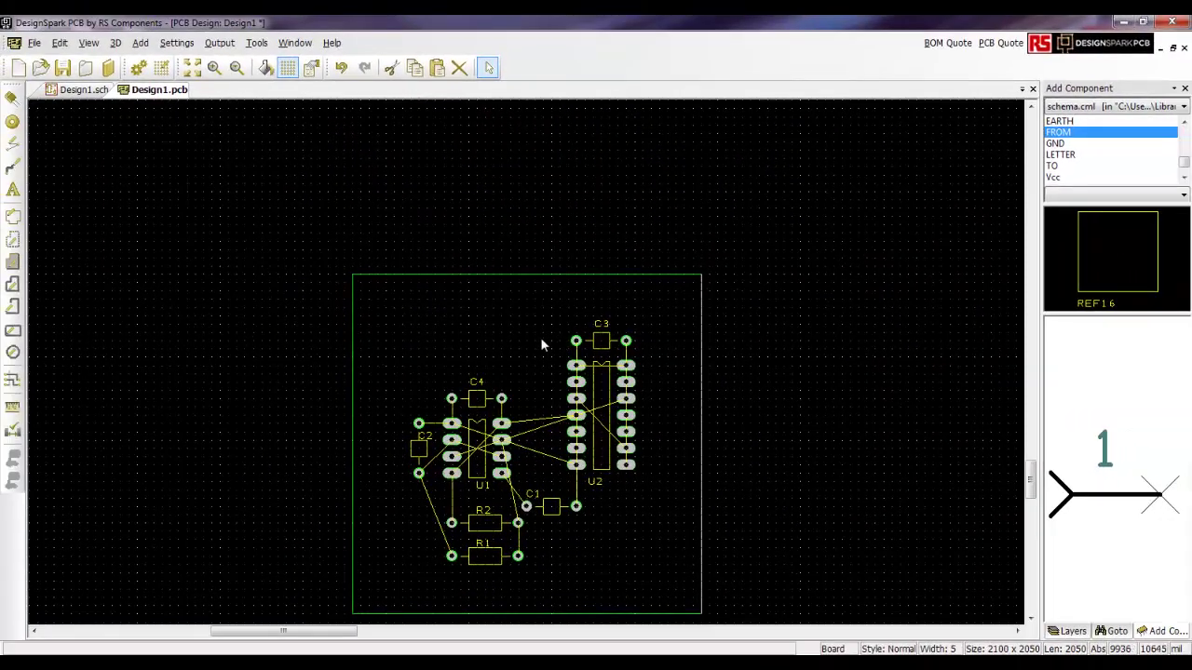
- Show the Layers list and start a Top Copper track from pad C4.2
{"action": "left_click", "coordinate": [1071, 632]}
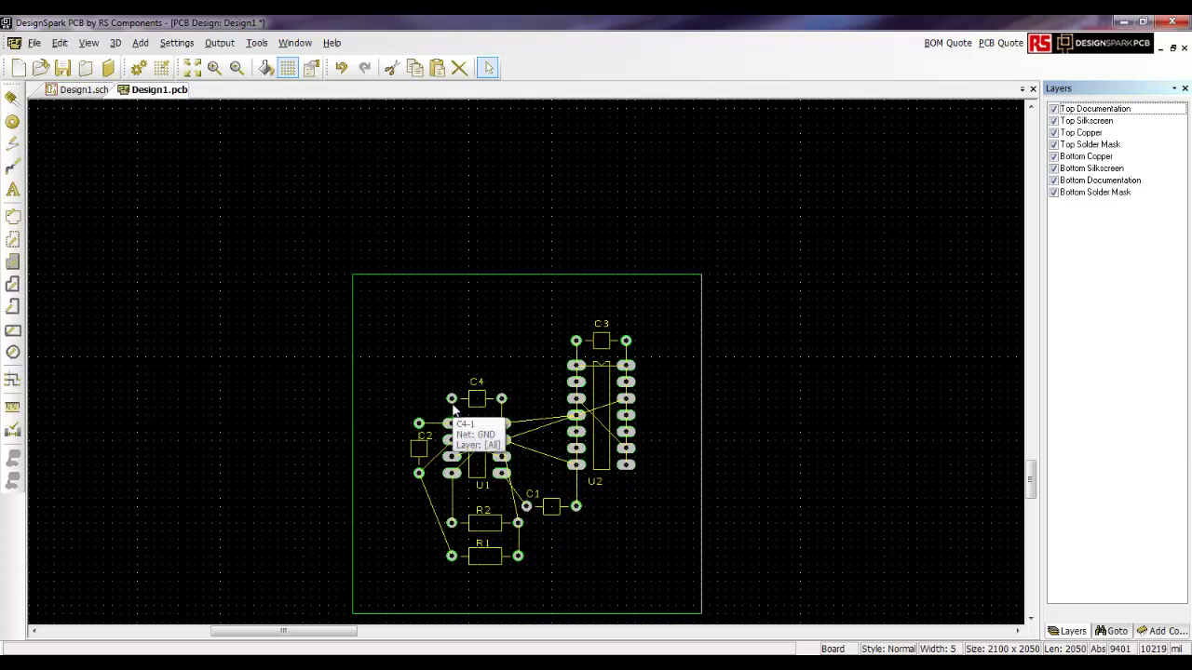
{"action": "left_click", "coordinate": [502, 407]}
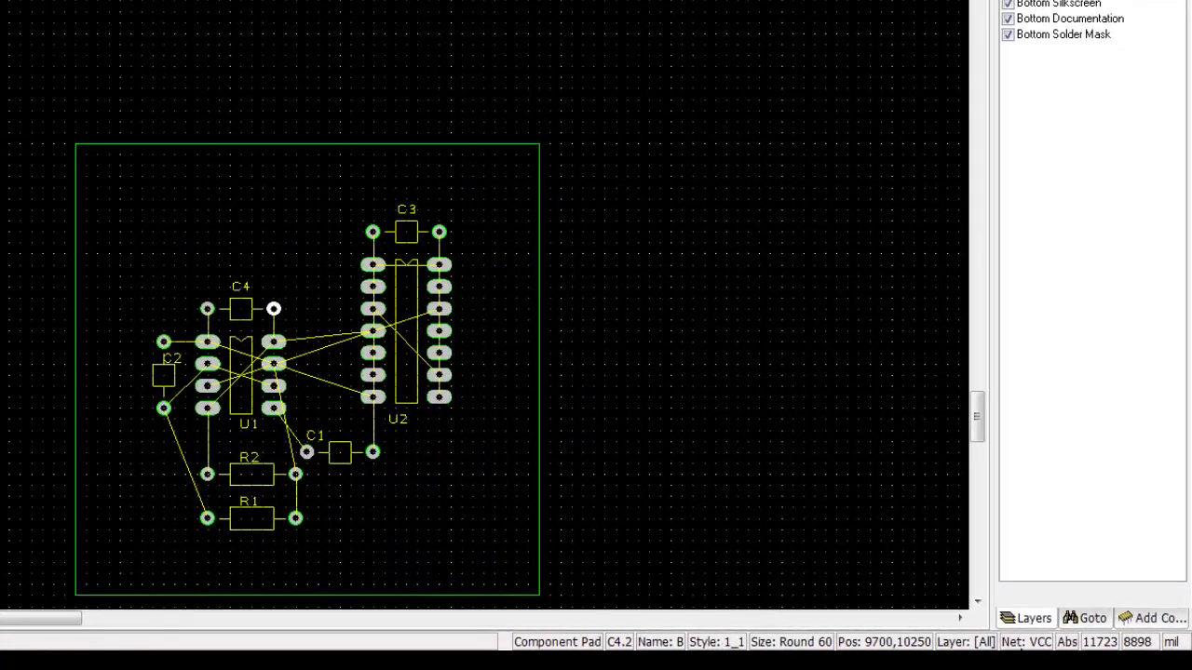
{"action": "left_click", "coordinate": [273, 311]}
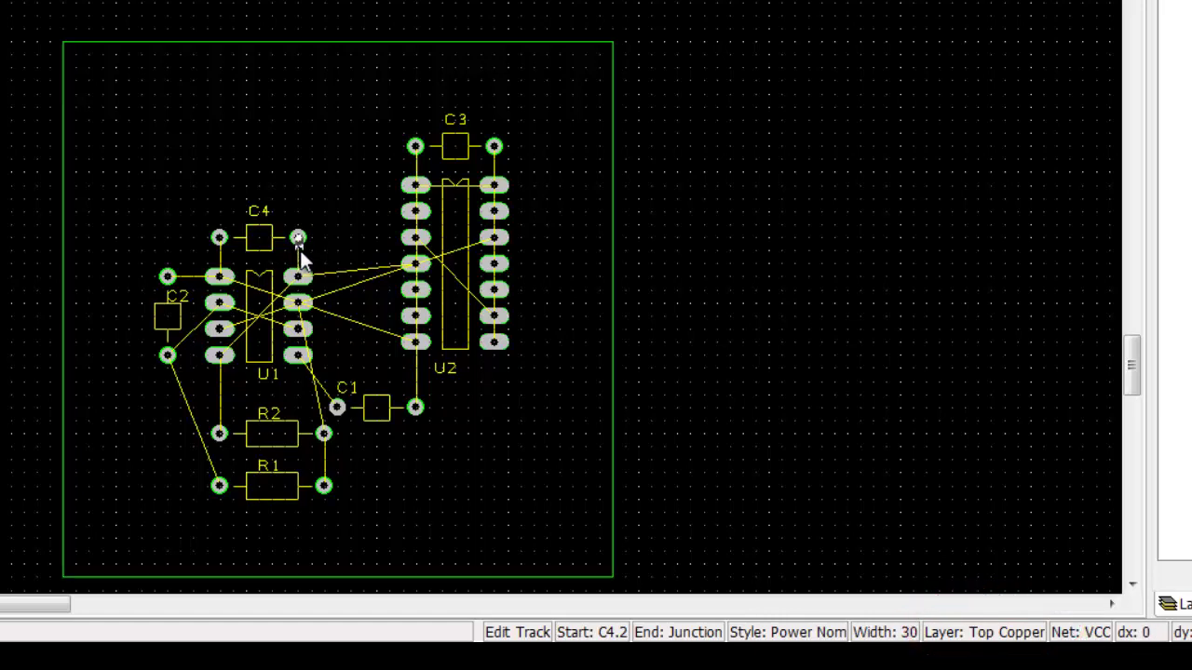
- Move the in-progress track from C4.2 onto Bottom Copper
{"action": "right_click", "coordinate": [300, 251]}
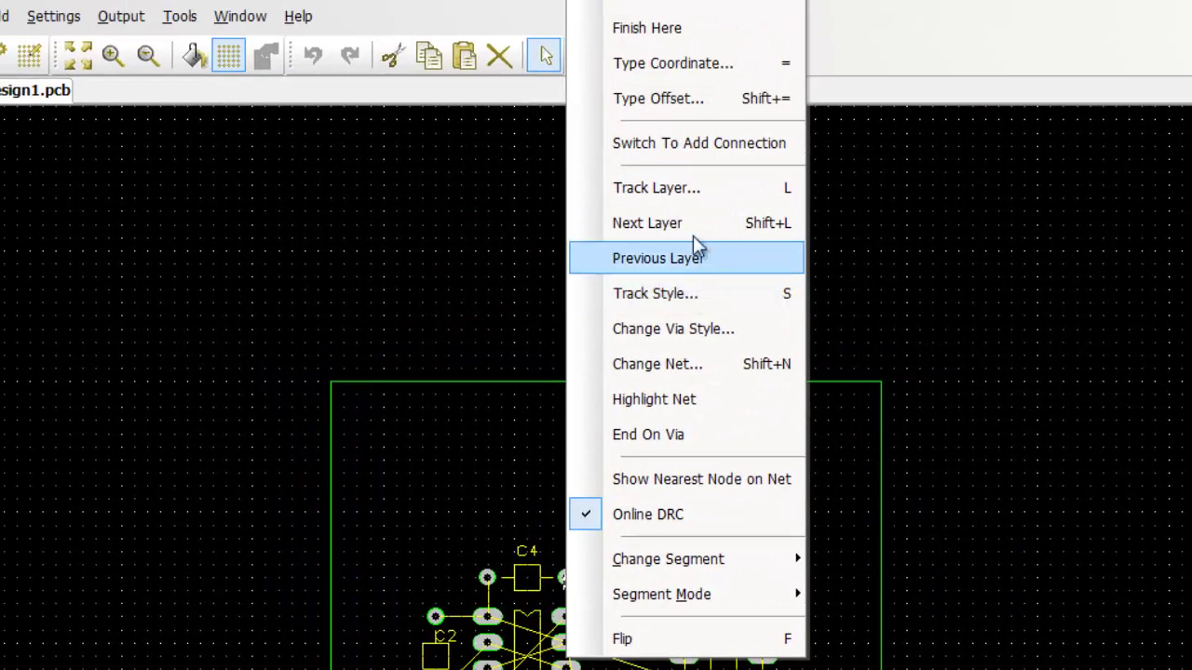
{"action": "left_click", "coordinate": [711, 202]}
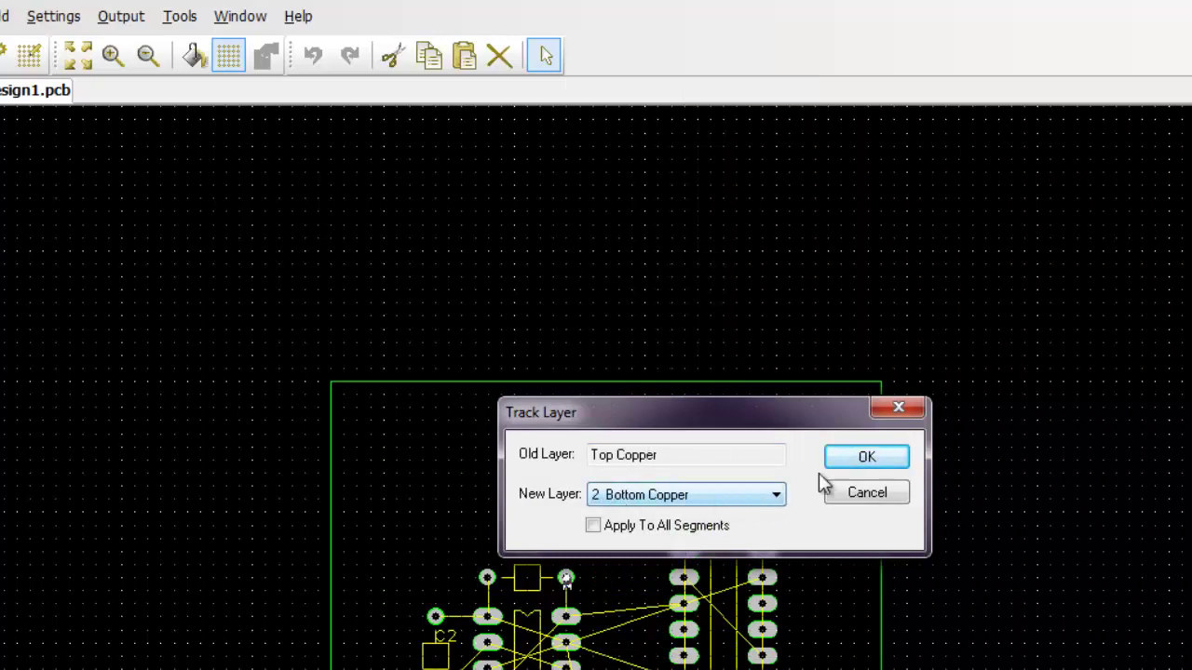
{"action": "left_click", "coordinate": [847, 458]}
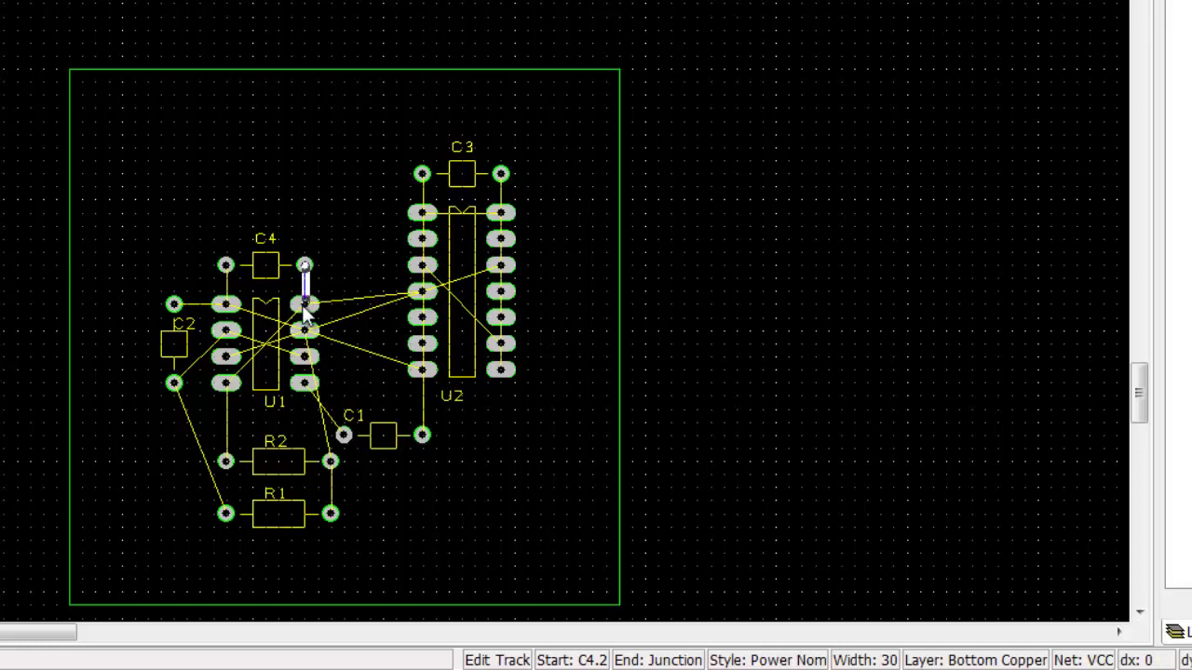
- Connect C4's first pad to U1's top-left pin and C3's right pad to U2's top-right pin
{"action": "left_click", "coordinate": [304, 307]}
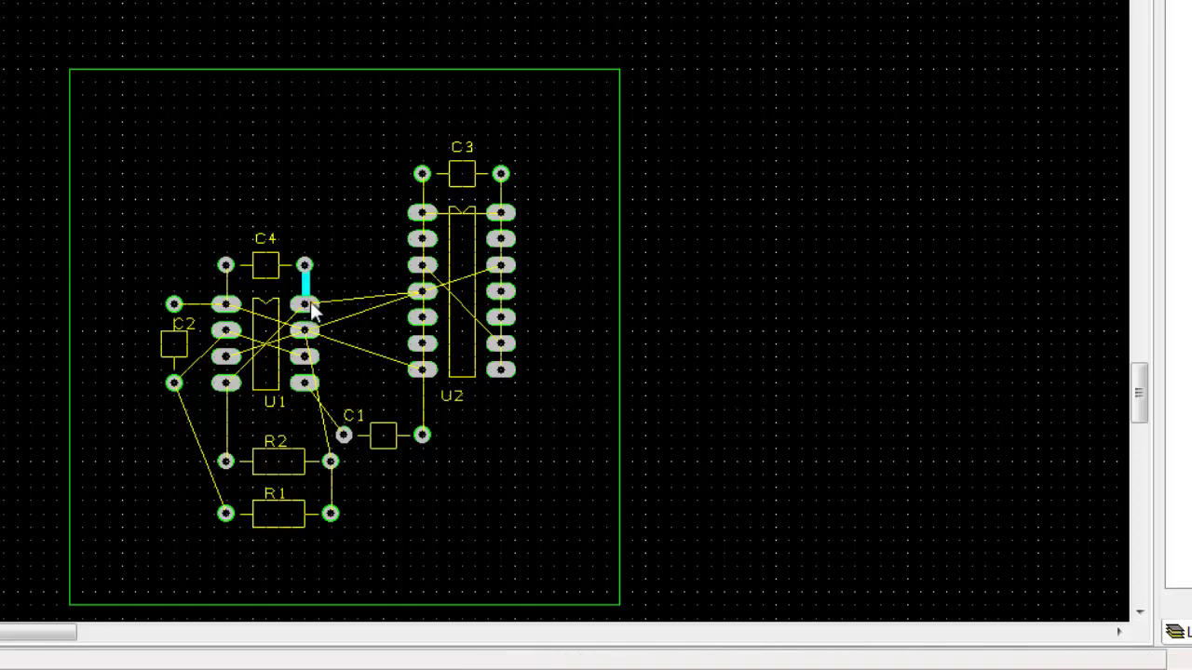
{"action": "left_click", "coordinate": [227, 267]}
{"action": "left_click", "coordinate": [227, 304]}
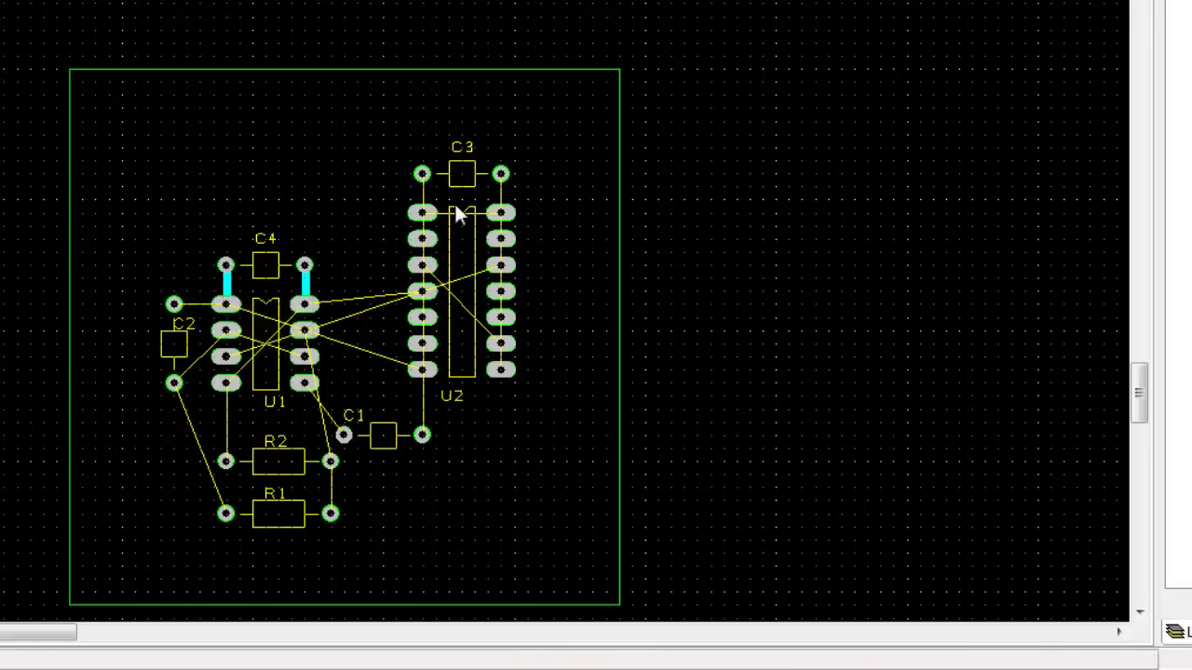
{"action": "left_click", "coordinate": [500, 175]}
{"action": "left_click", "coordinate": [500, 213]}
- Route C3's left pad to U2's bottom-left pin, refusing to merge the GND and VCC nets
{"action": "left_click", "coordinate": [422, 175]}
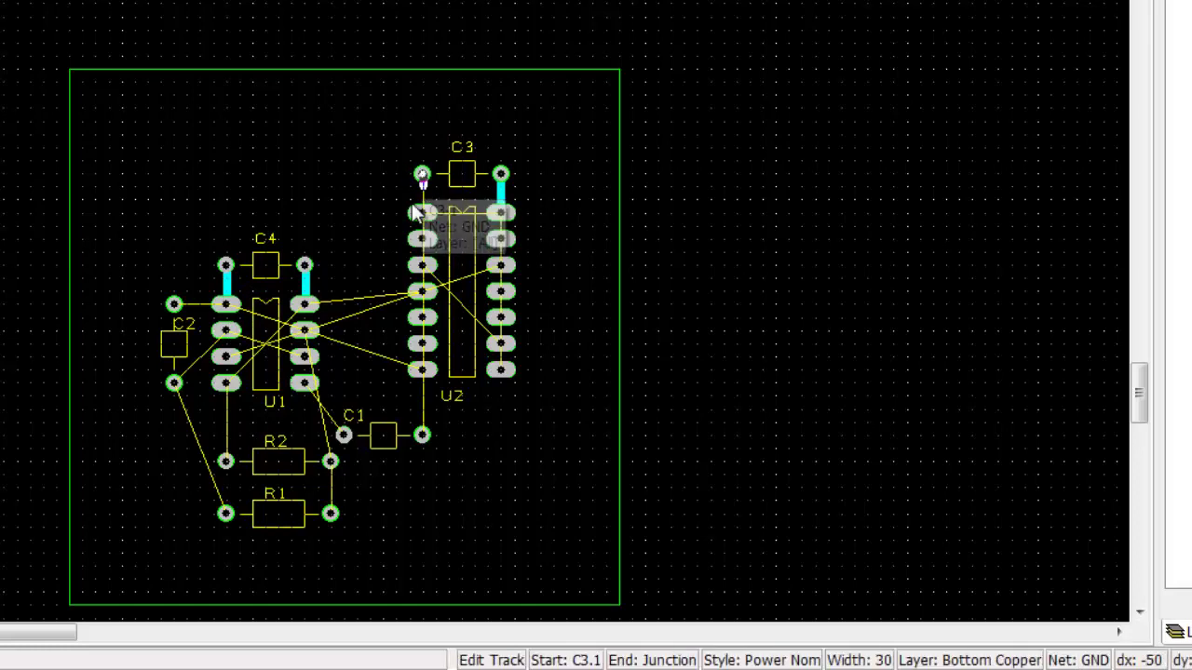
{"action": "left_click", "coordinate": [424, 213]}
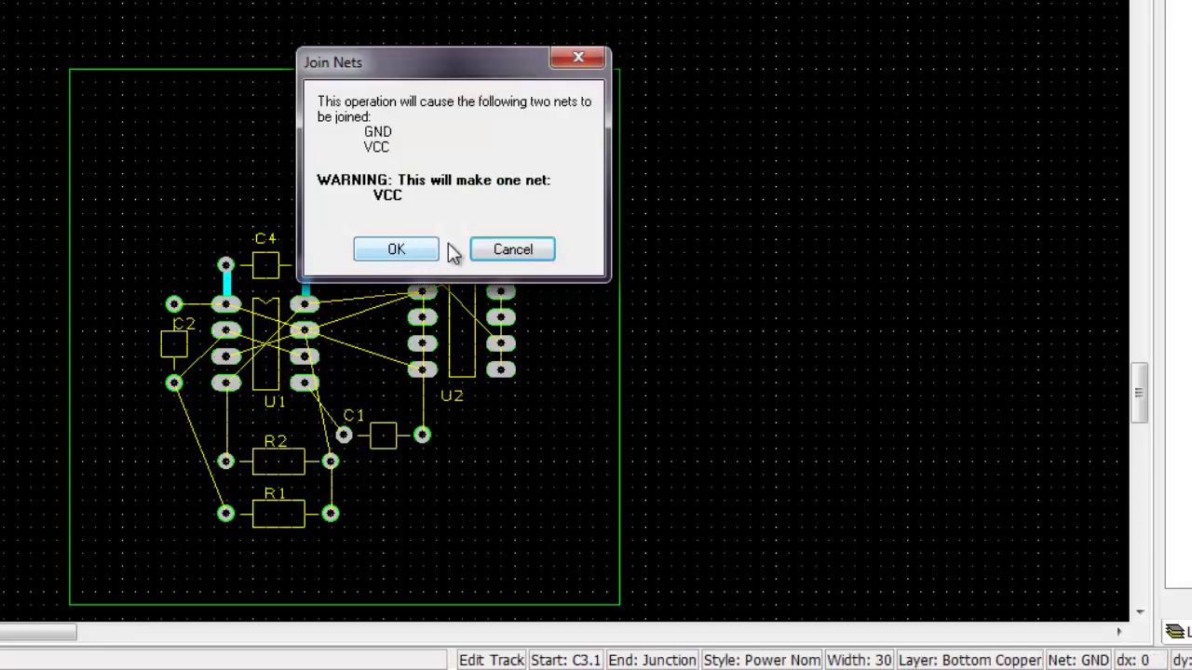
{"action": "left_click", "coordinate": [513, 249]}
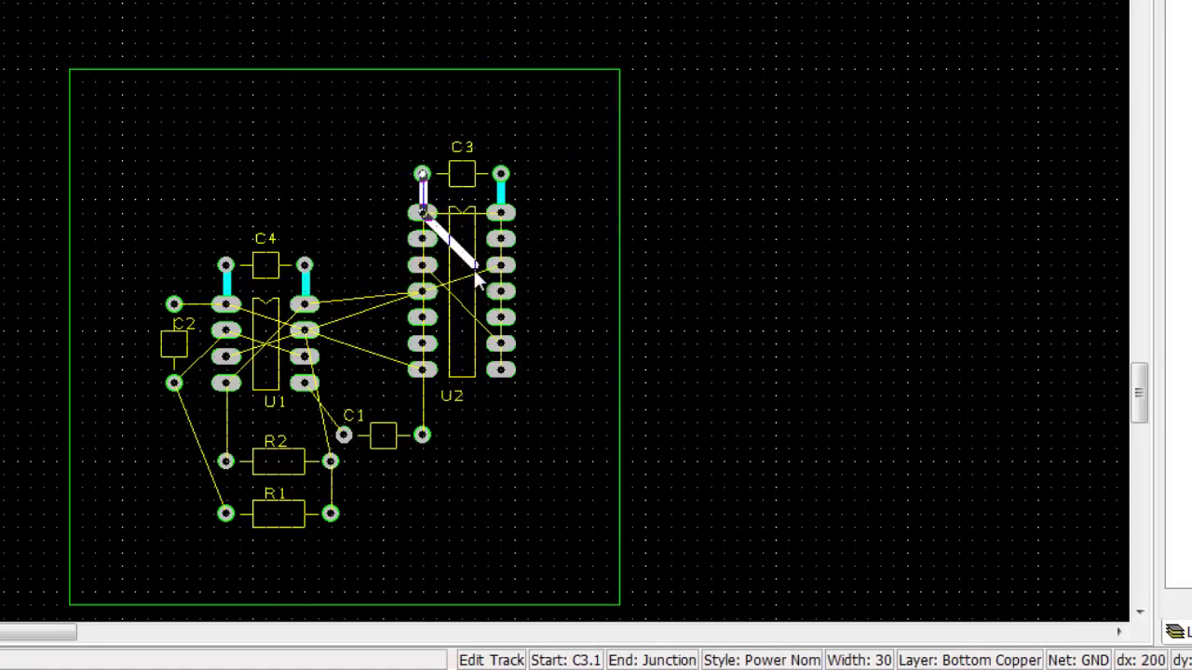
{"action": "left_click", "coordinate": [458, 187]}
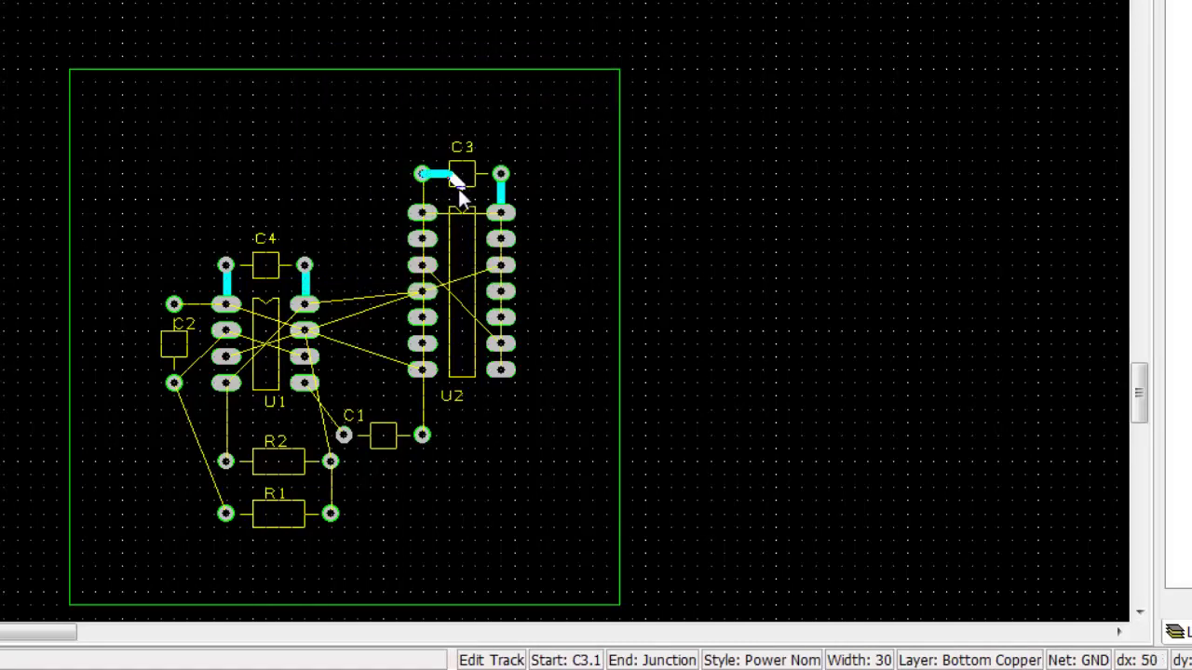
{"action": "left_click", "coordinate": [452, 365]}
{"action": "left_click", "coordinate": [423, 366]}
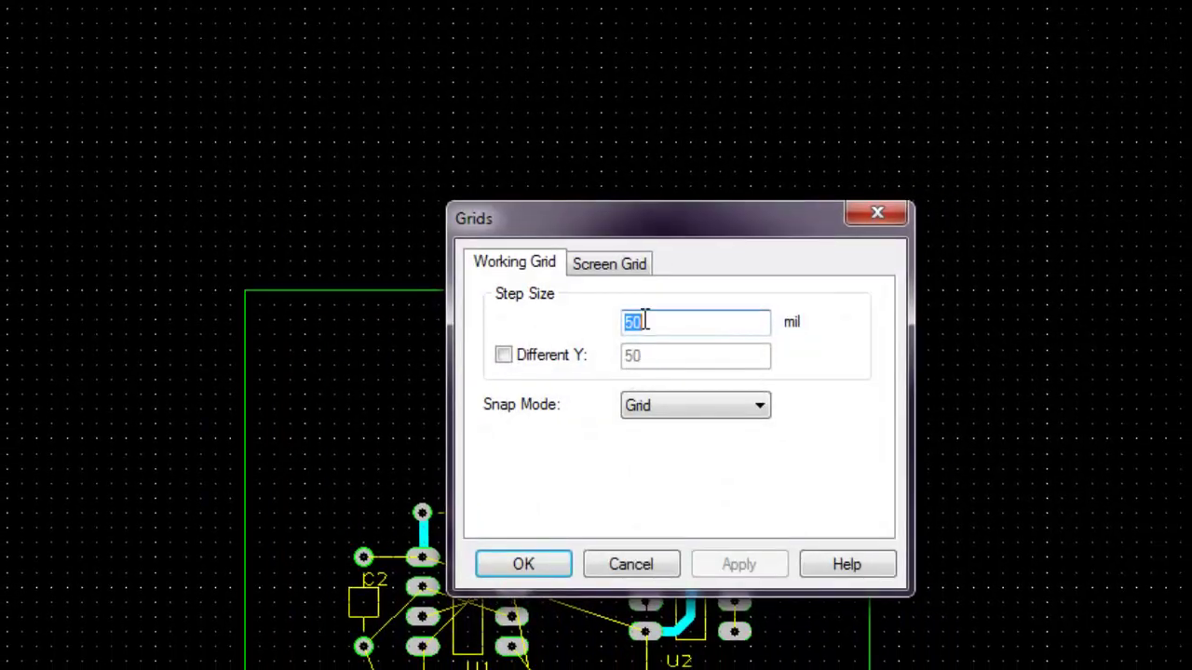
- Set the grid Snap Mode to Half Grid and apply it
{"action": "left_click", "coordinate": [699, 416]}
{"action": "left_click", "coordinate": [705, 450]}
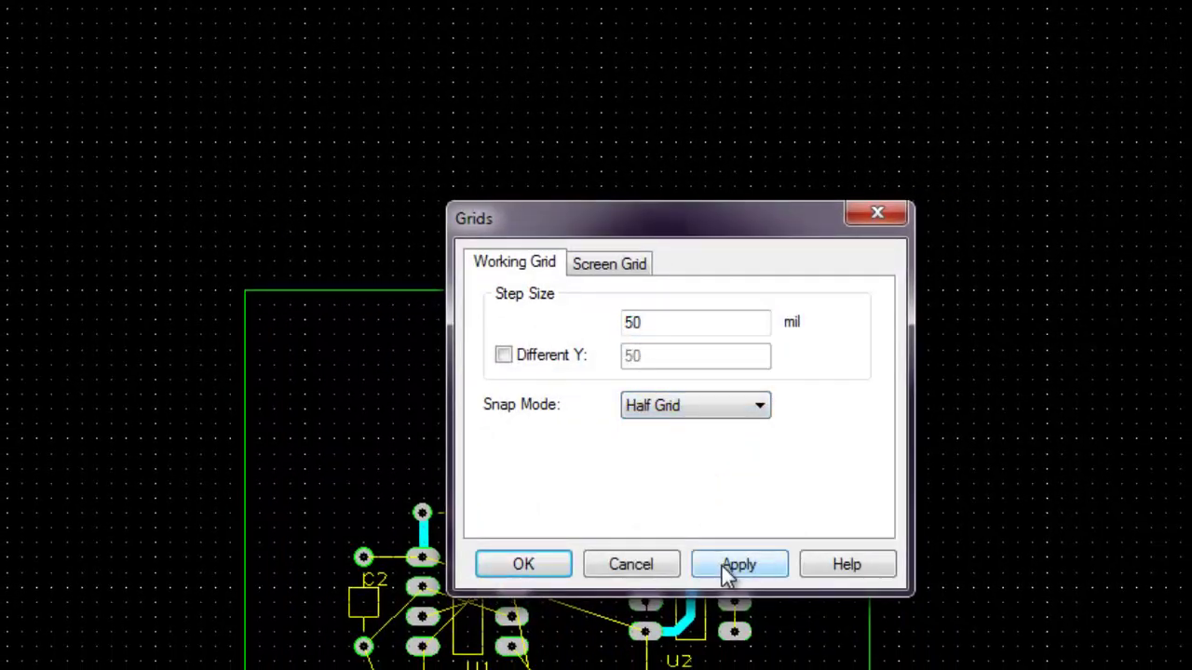
{"action": "left_click", "coordinate": [727, 566]}
{"action": "left_click", "coordinate": [545, 563]}
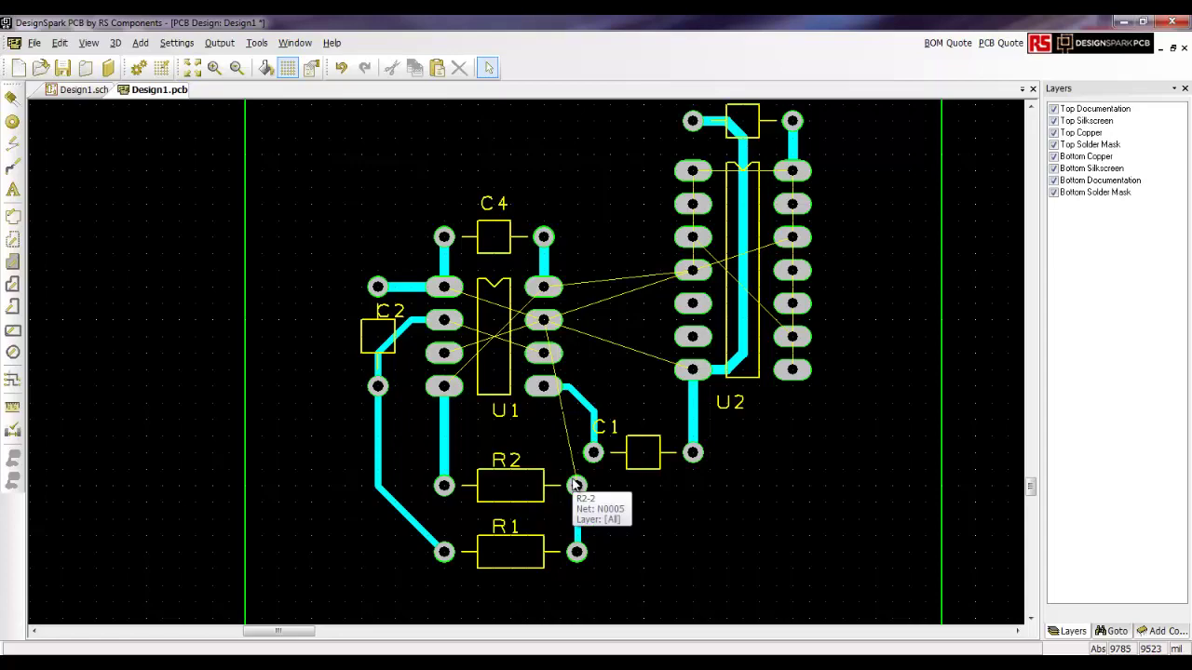
- Start a bottom-copper track from R2's right pad, R2.2
{"action": "left_click", "coordinate": [575, 485]}
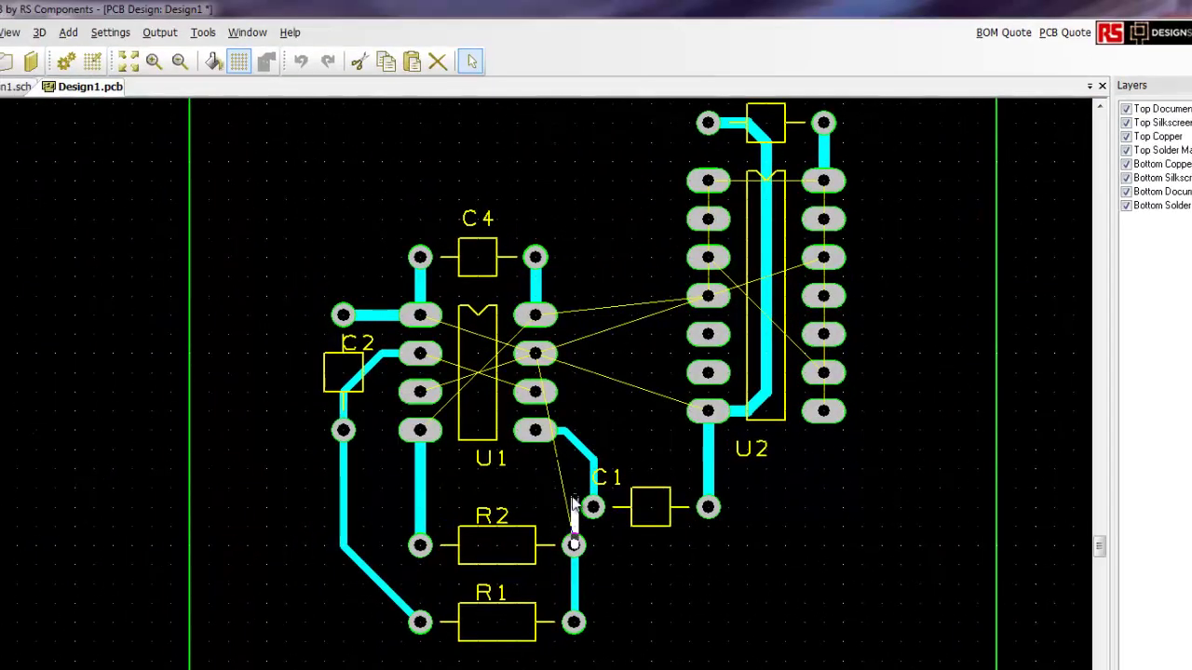
- Switch the R2.2 track to Top Copper and route it around C1 to U1's second right-hand pin
{"action": "right_click", "coordinate": [559, 491]}
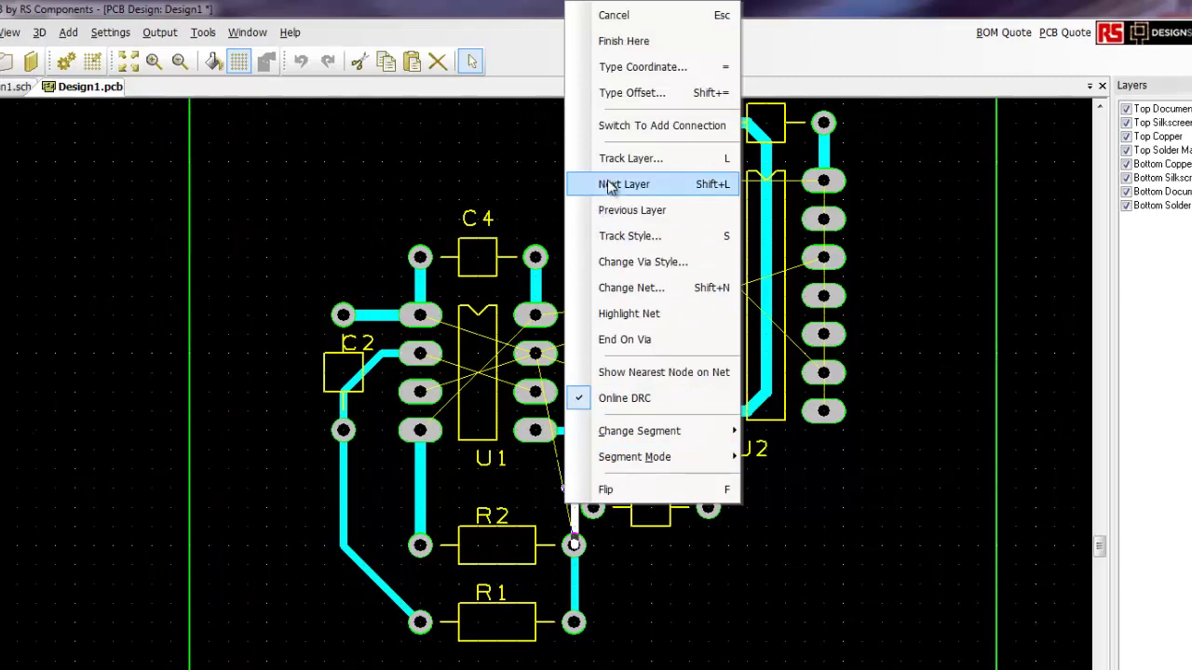
{"action": "left_click", "coordinate": [628, 158]}
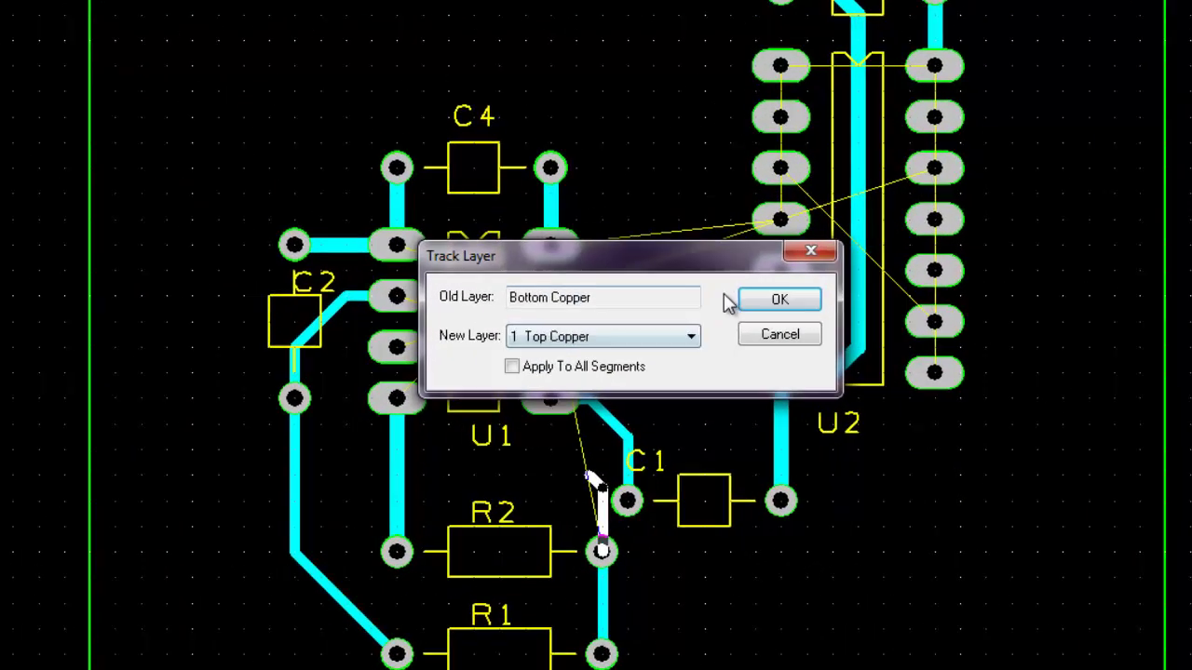
{"action": "left_click", "coordinate": [809, 263]}
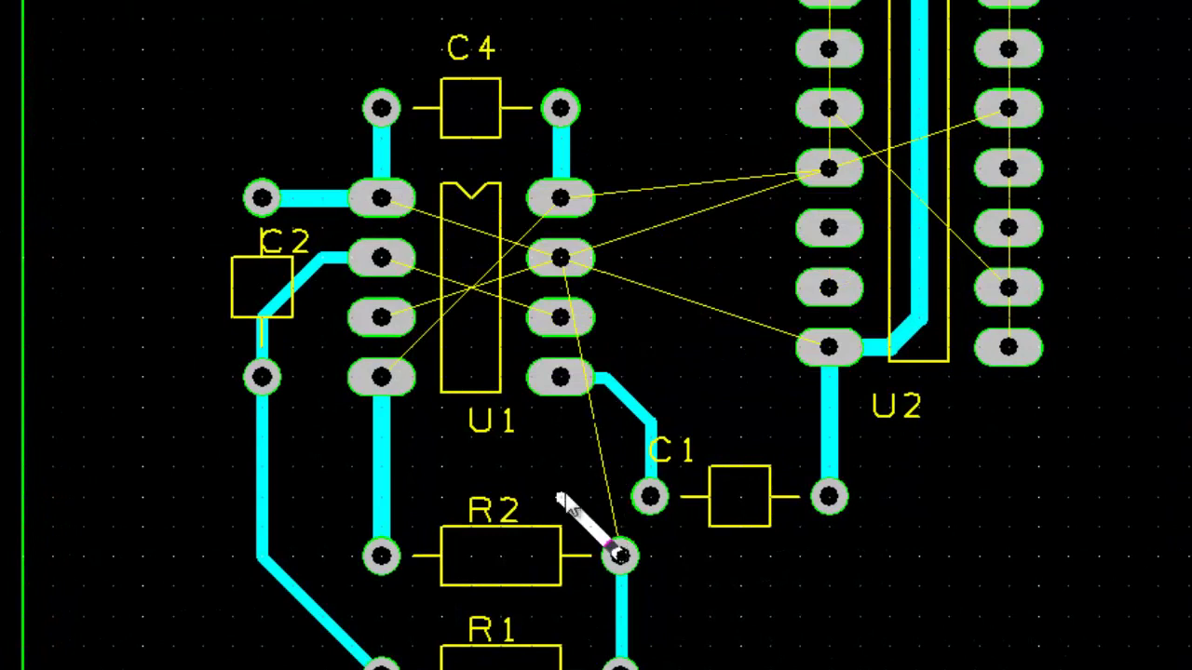
{"action": "key", "text": "Escape"}
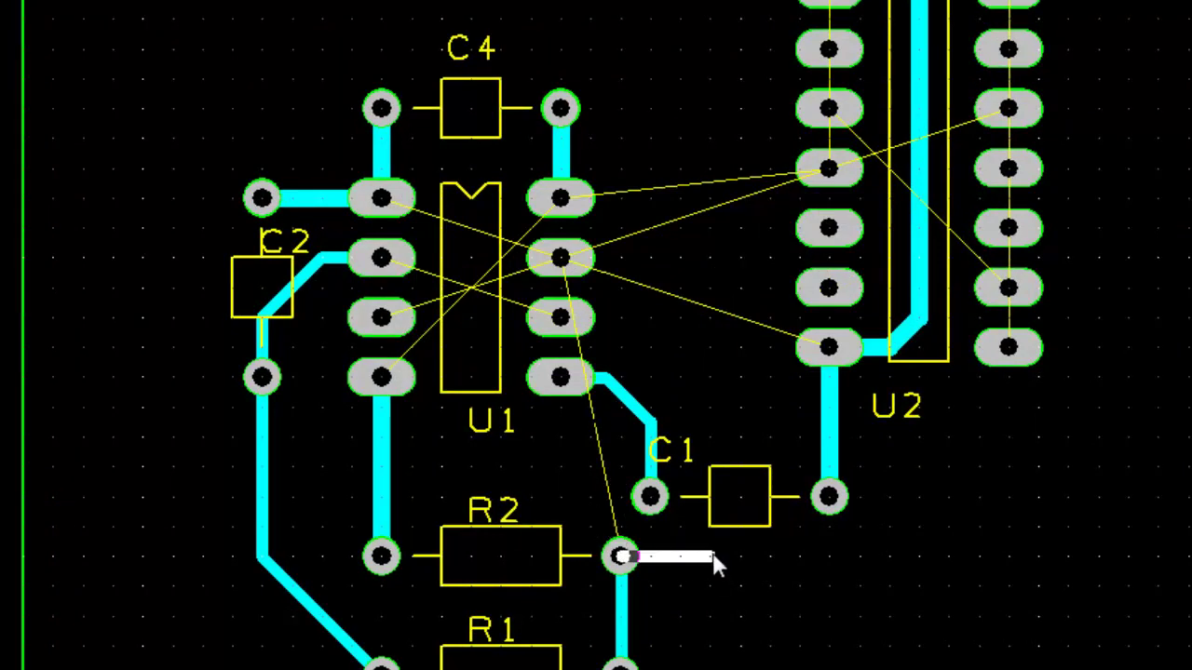
{"action": "left_click", "coordinate": [709, 556]}
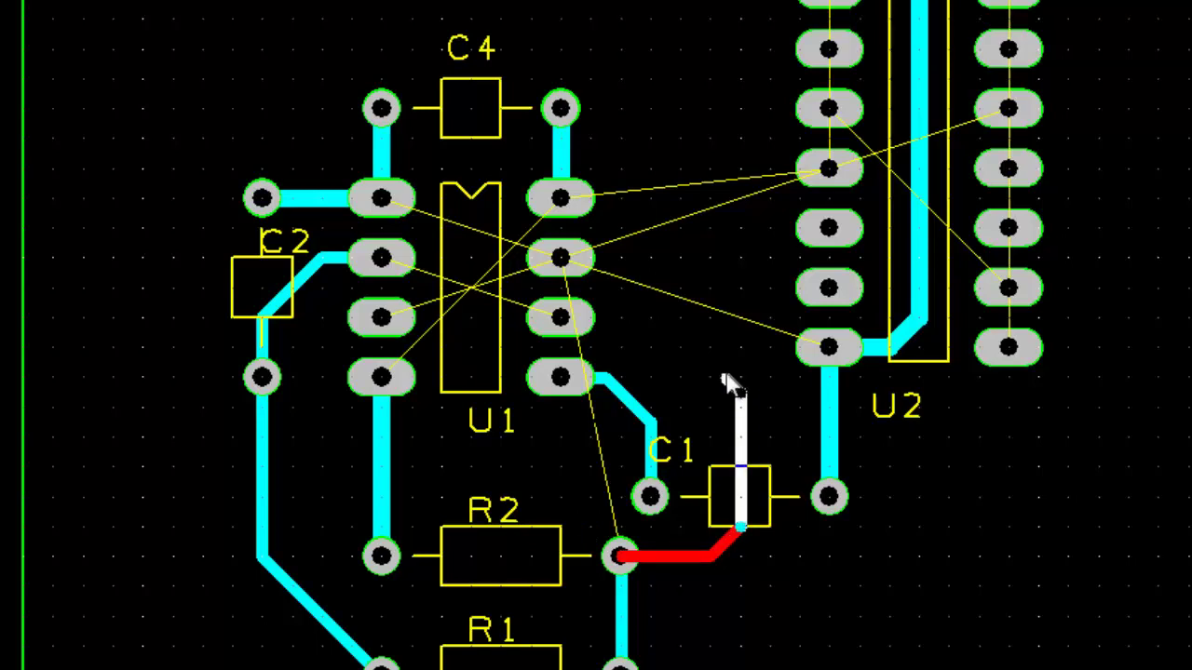
{"action": "left_click", "coordinate": [696, 382]}
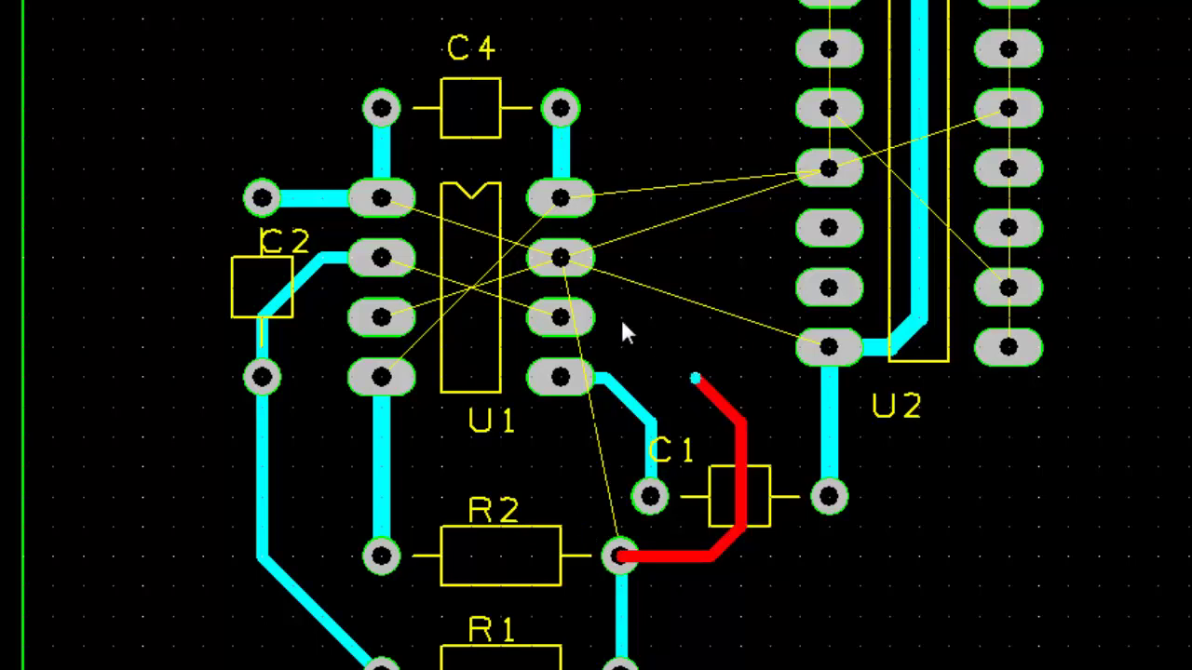
{"action": "right_click", "coordinate": [603, 307]}
{"action": "left_click", "coordinate": [666, 257]}
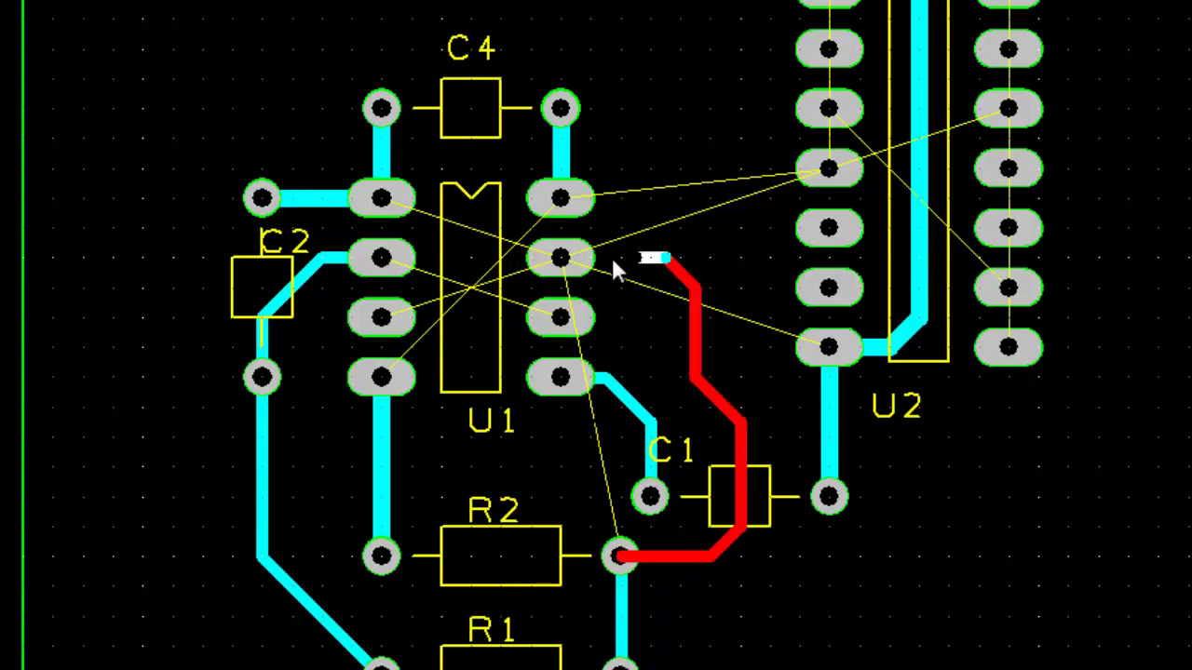
{"action": "left_click", "coordinate": [574, 270]}
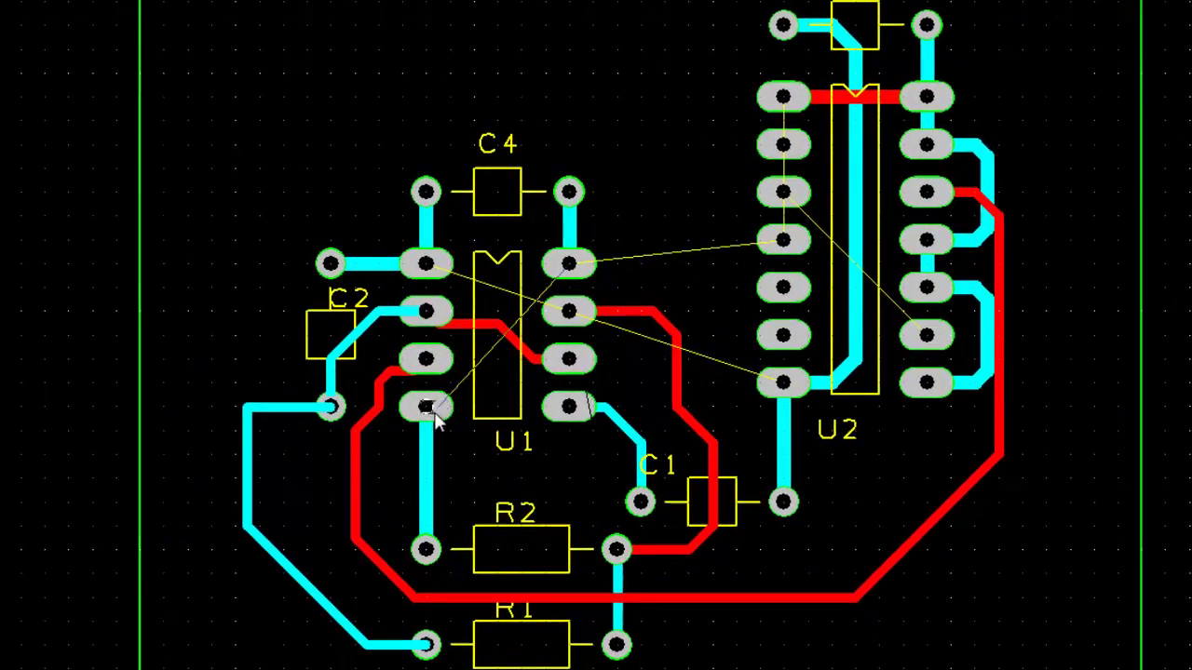
- Route a Bottom Copper track from U1's bottom-left pin diagonally down and left below U1
{"action": "double_click", "coordinate": [433, 419]}
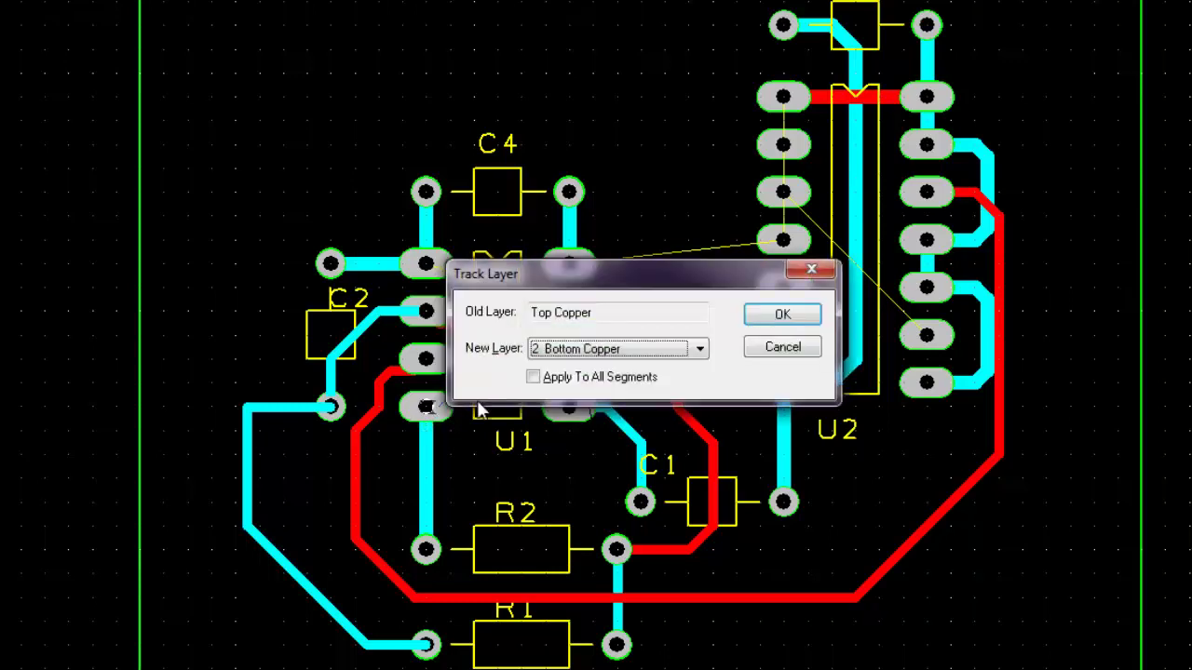
{"action": "left_click", "coordinate": [782, 314]}
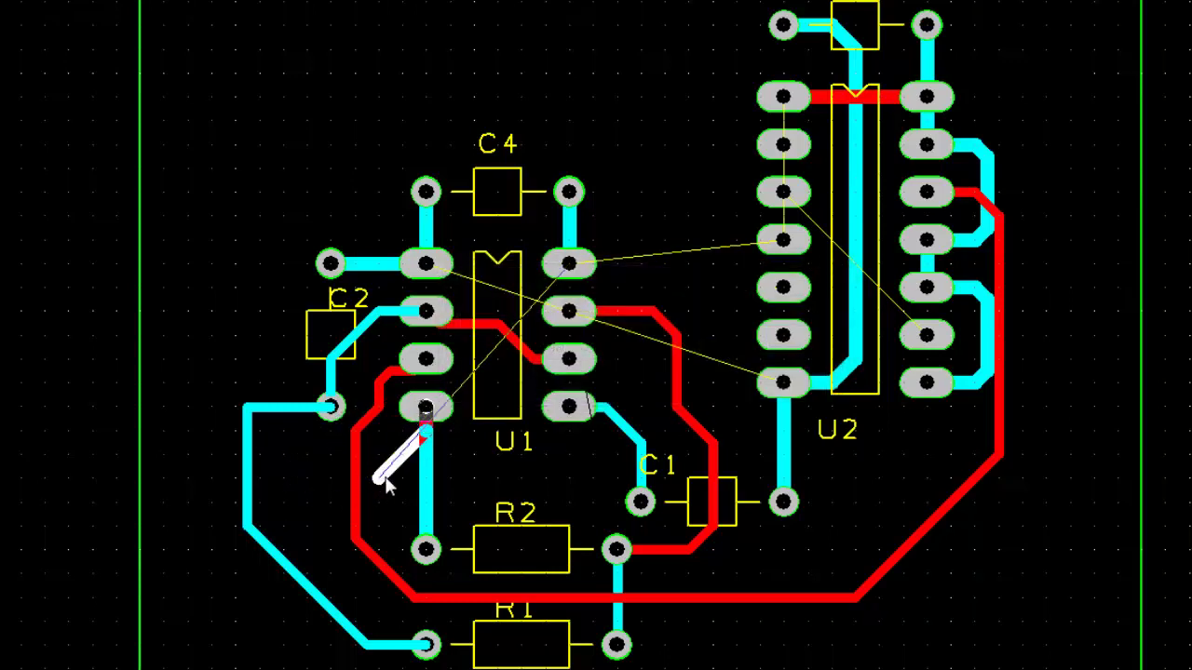
{"action": "left_click", "coordinate": [376, 500]}
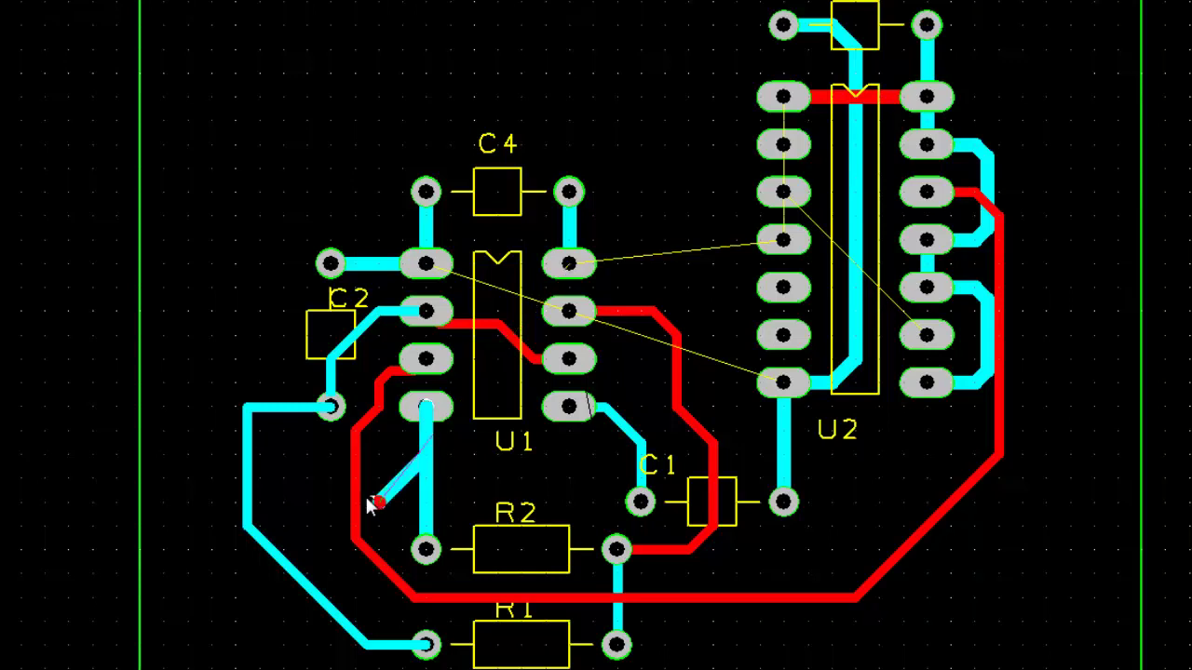
{"action": "left_click", "coordinate": [298, 504]}
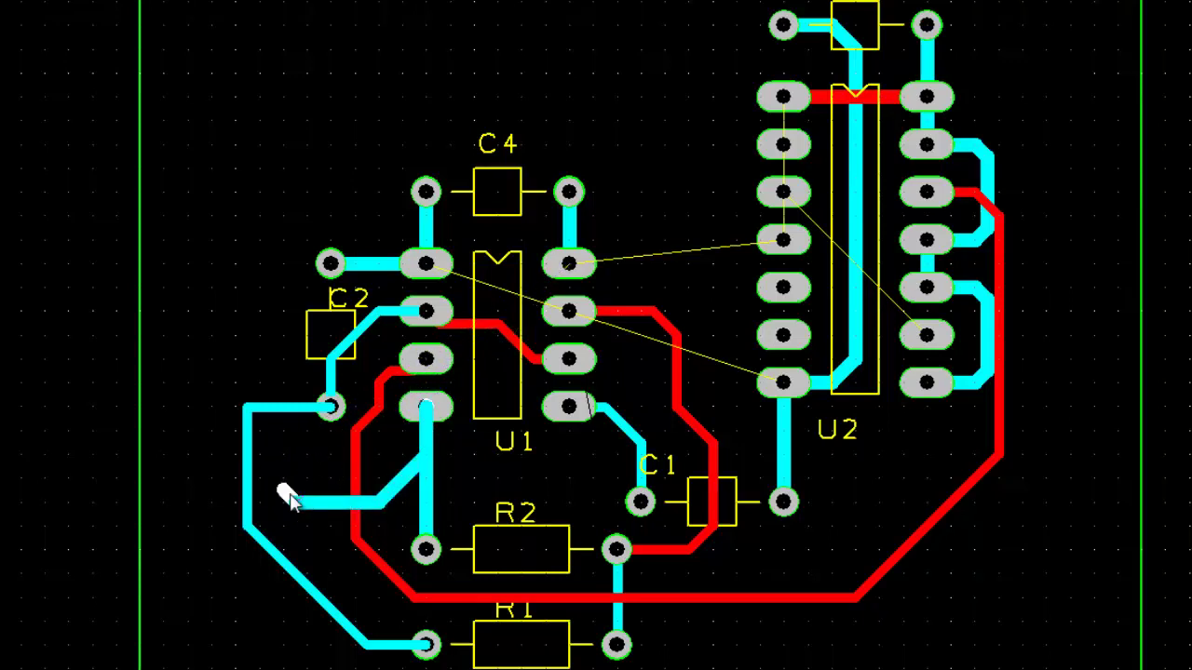
{"action": "key", "text": "space"}
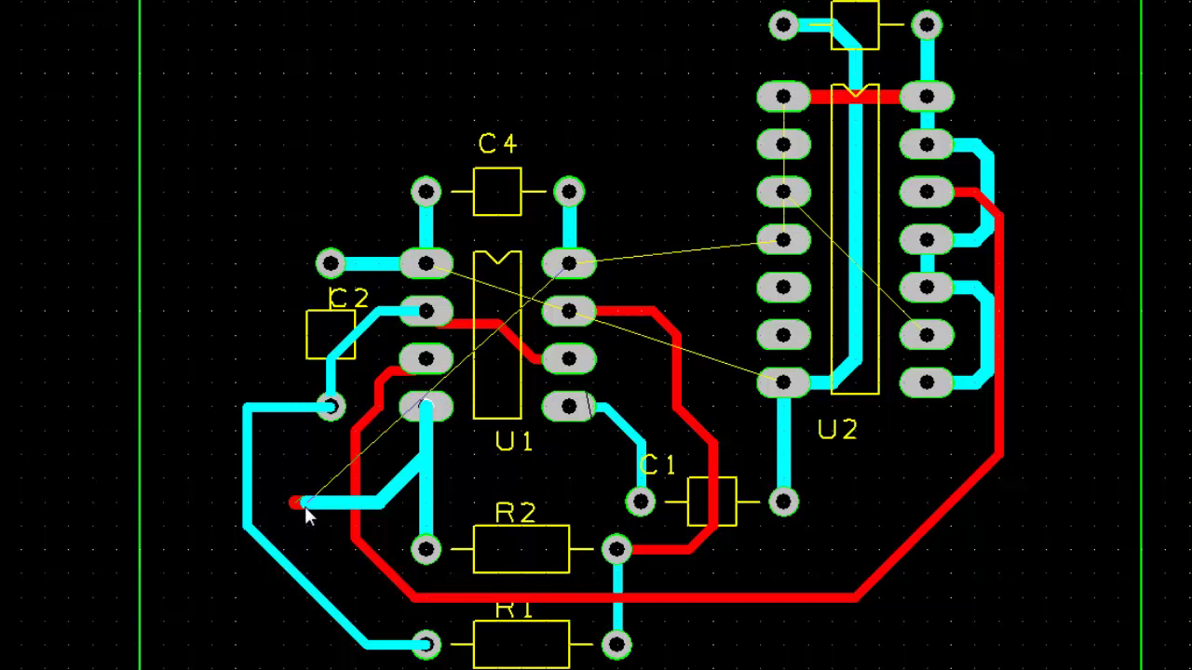
- Place a via and continue the track on Top Copper around the top-left to C4's right pad
{"action": "double_click", "coordinate": [304, 506]}
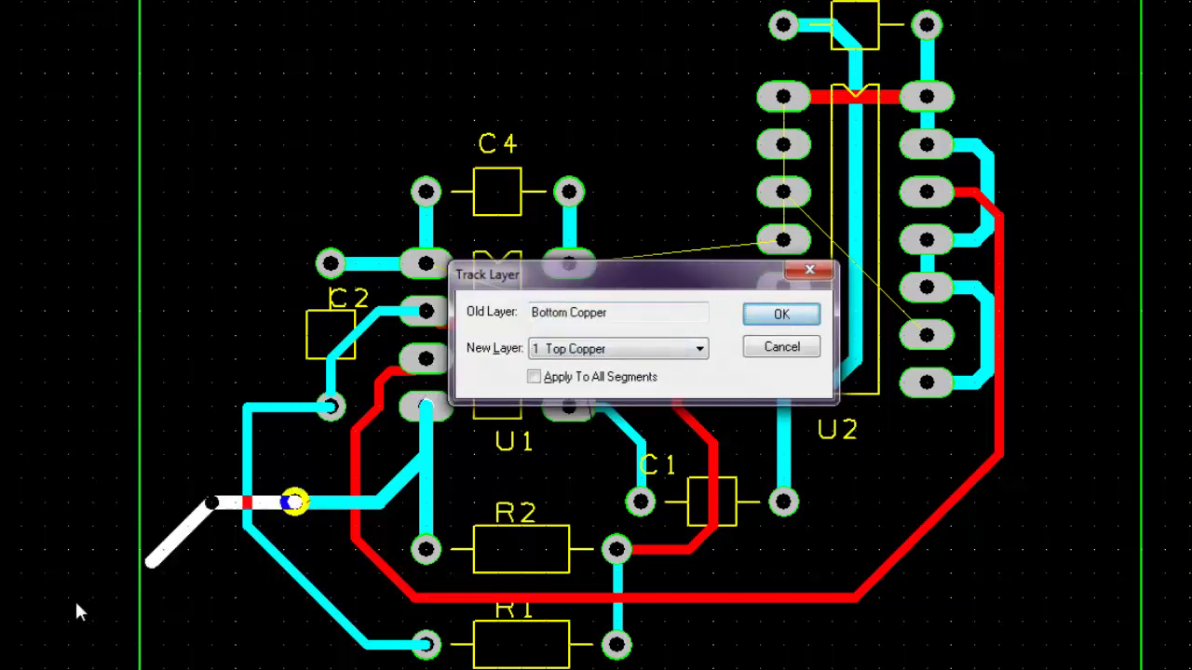
{"action": "key", "text": "Return"}
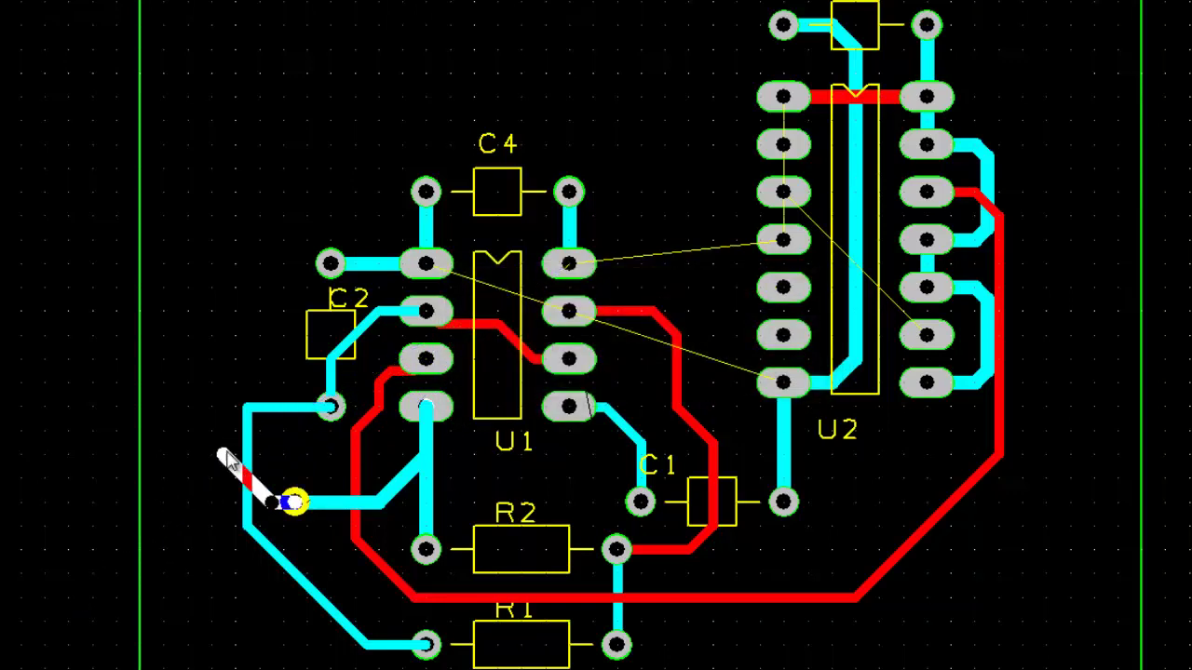
{"action": "double_click", "coordinate": [222, 431]}
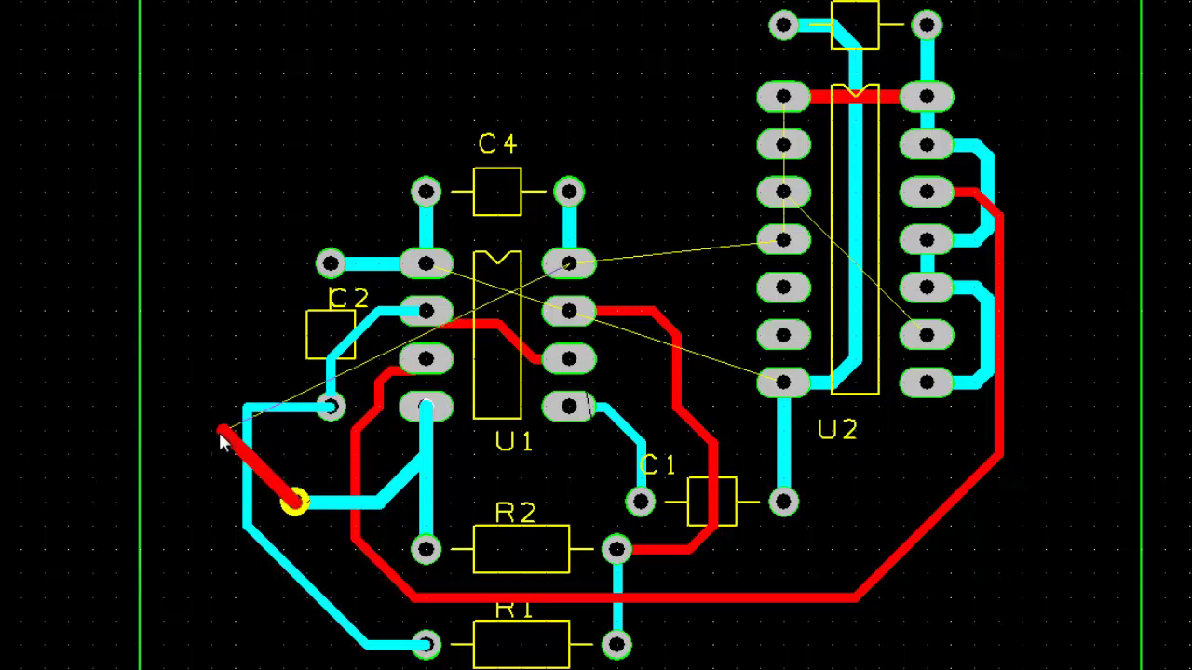
{"action": "left_click", "coordinate": [223, 432]}
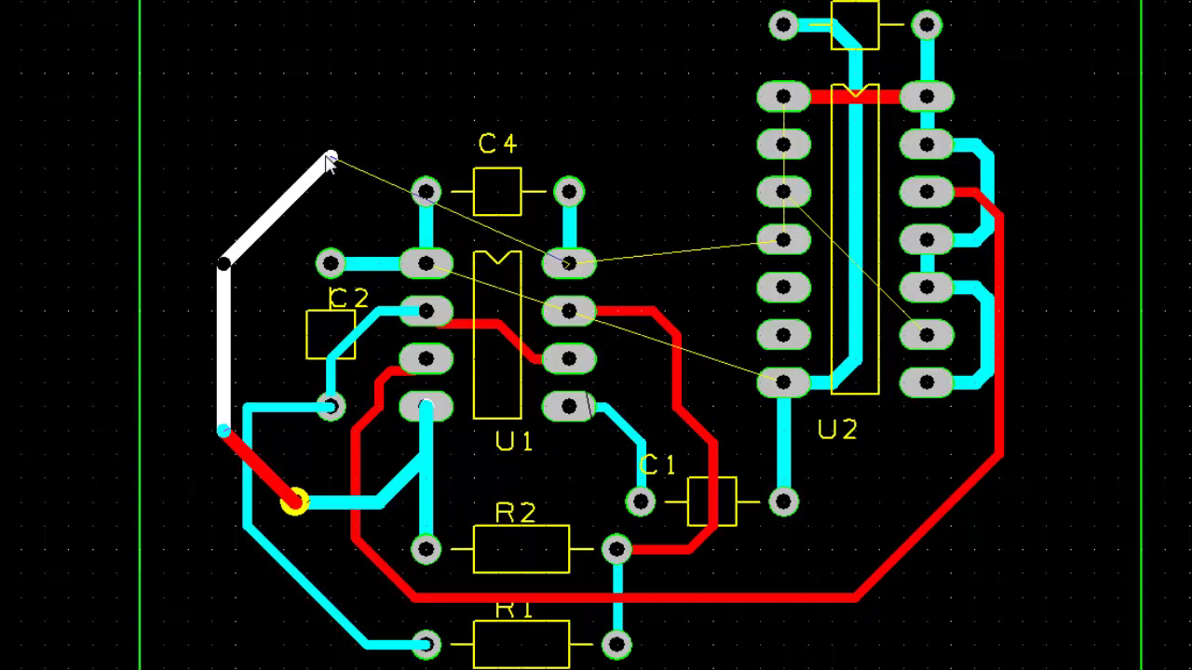
{"action": "left_click", "coordinate": [331, 156]}
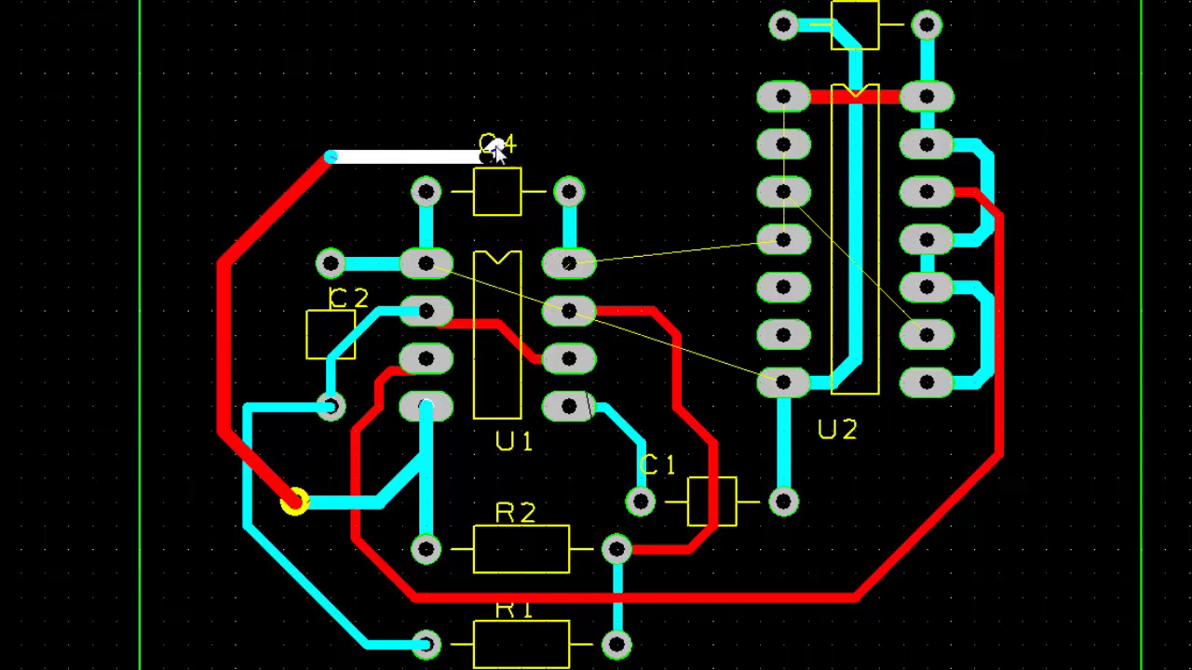
{"action": "left_click", "coordinate": [570, 191]}
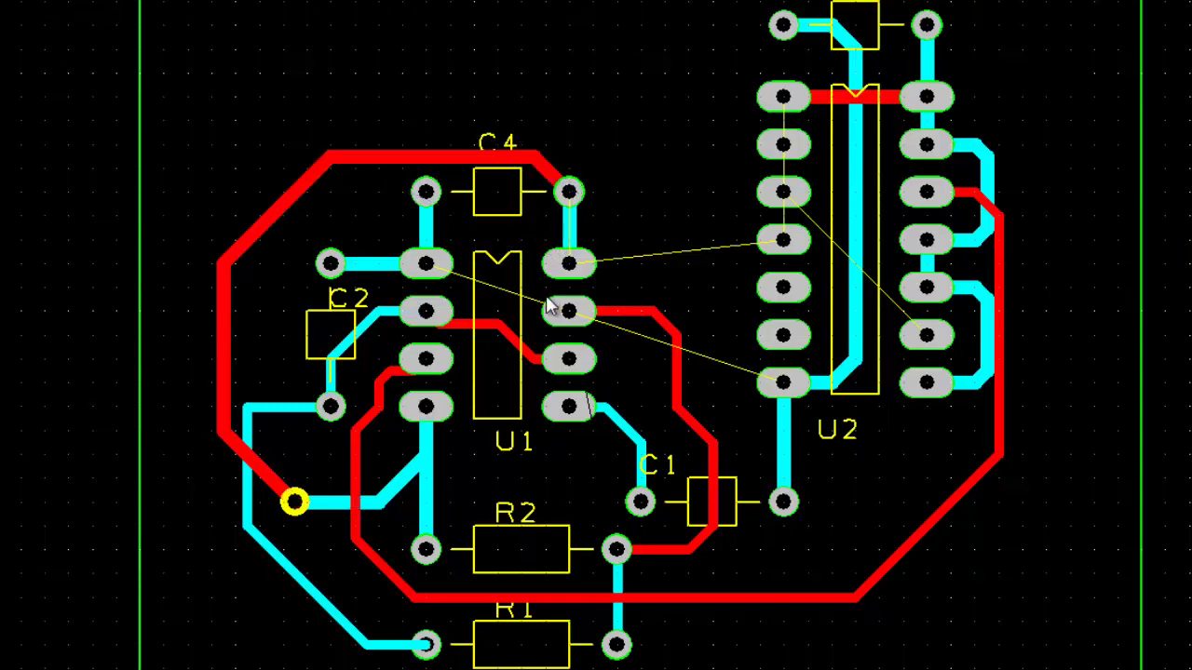